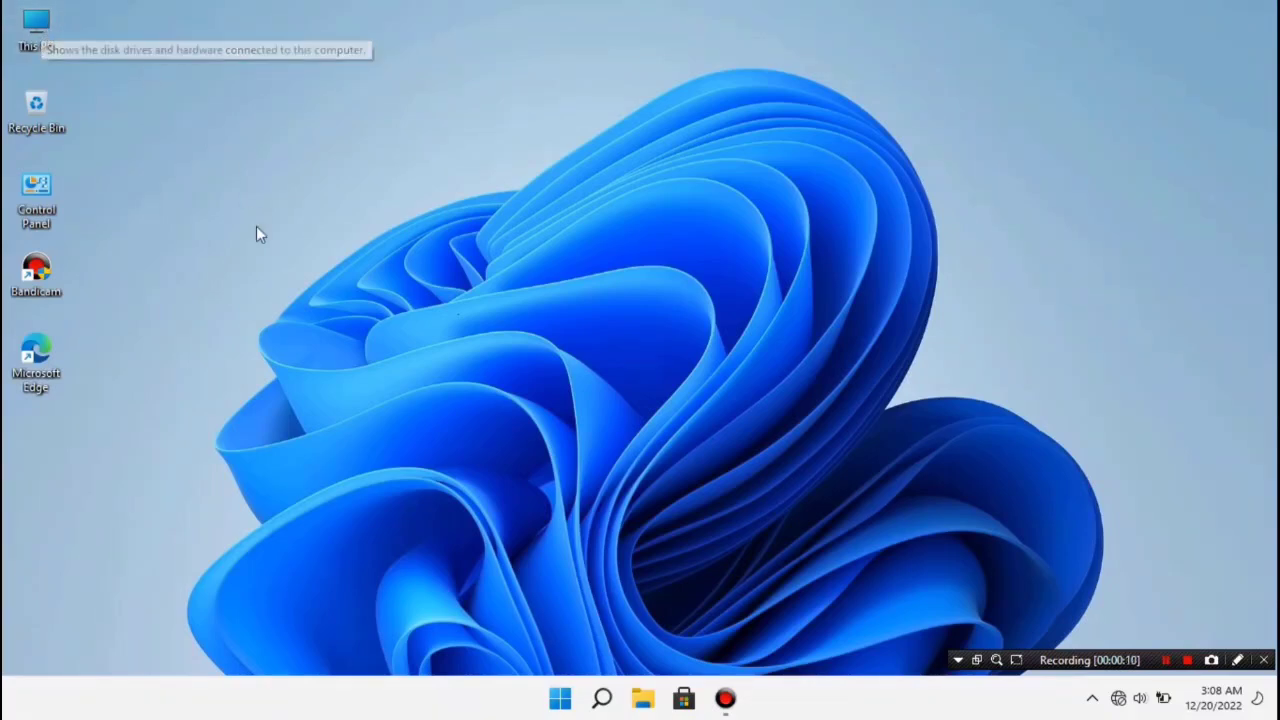
Examine the uninstalled entries under Other devices in Device Manager through Computer Management, and close the console.
right_click(36, 30)
click(100, 88)
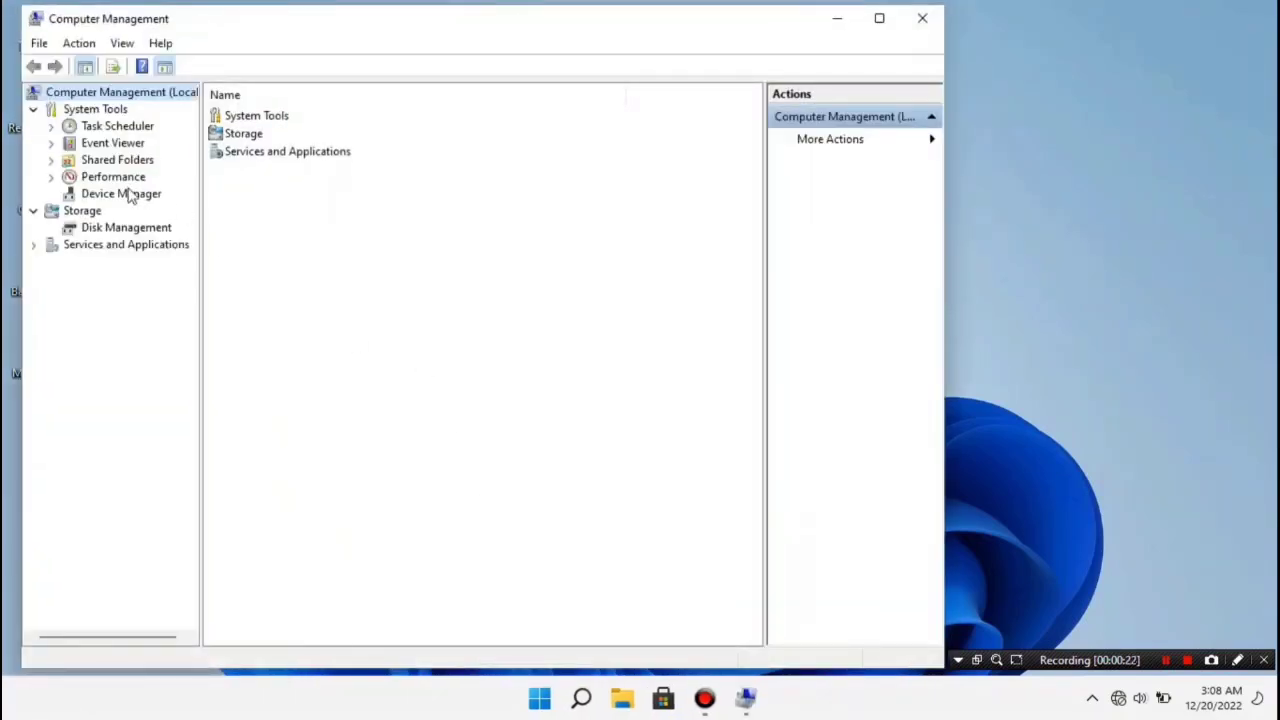
click(132, 194)
click(292, 364)
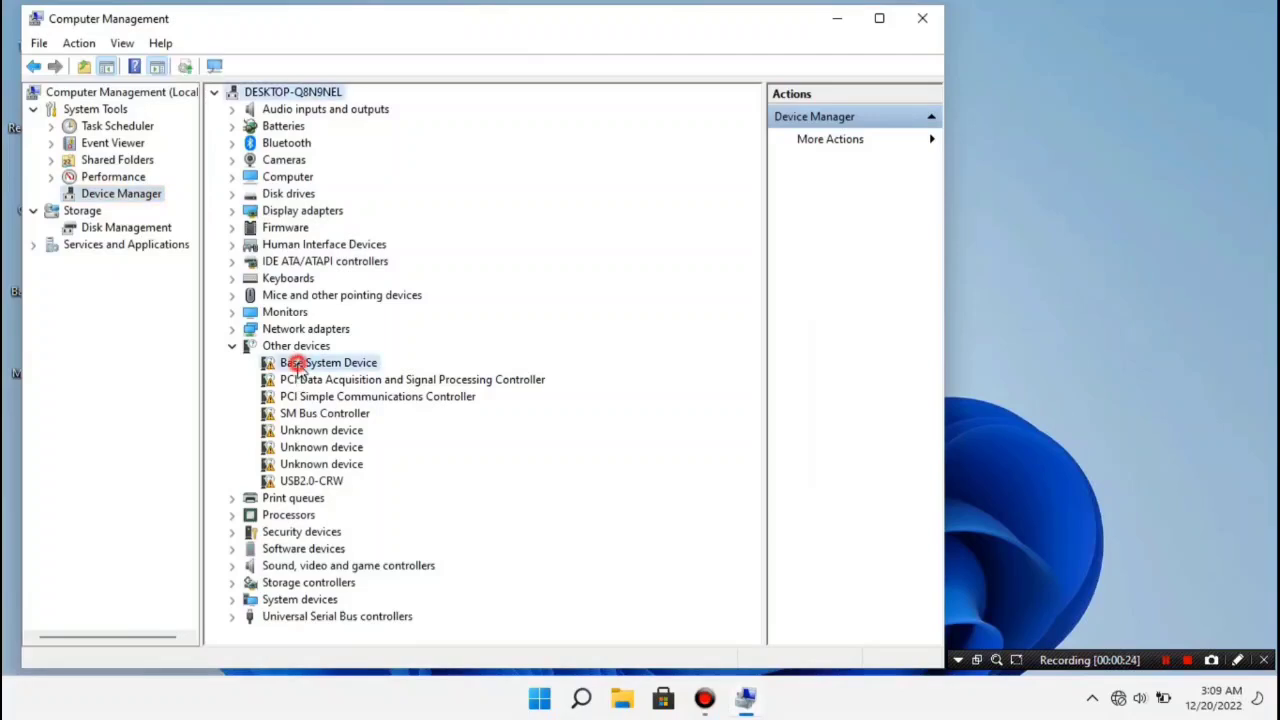
click(297, 403)
click(290, 364)
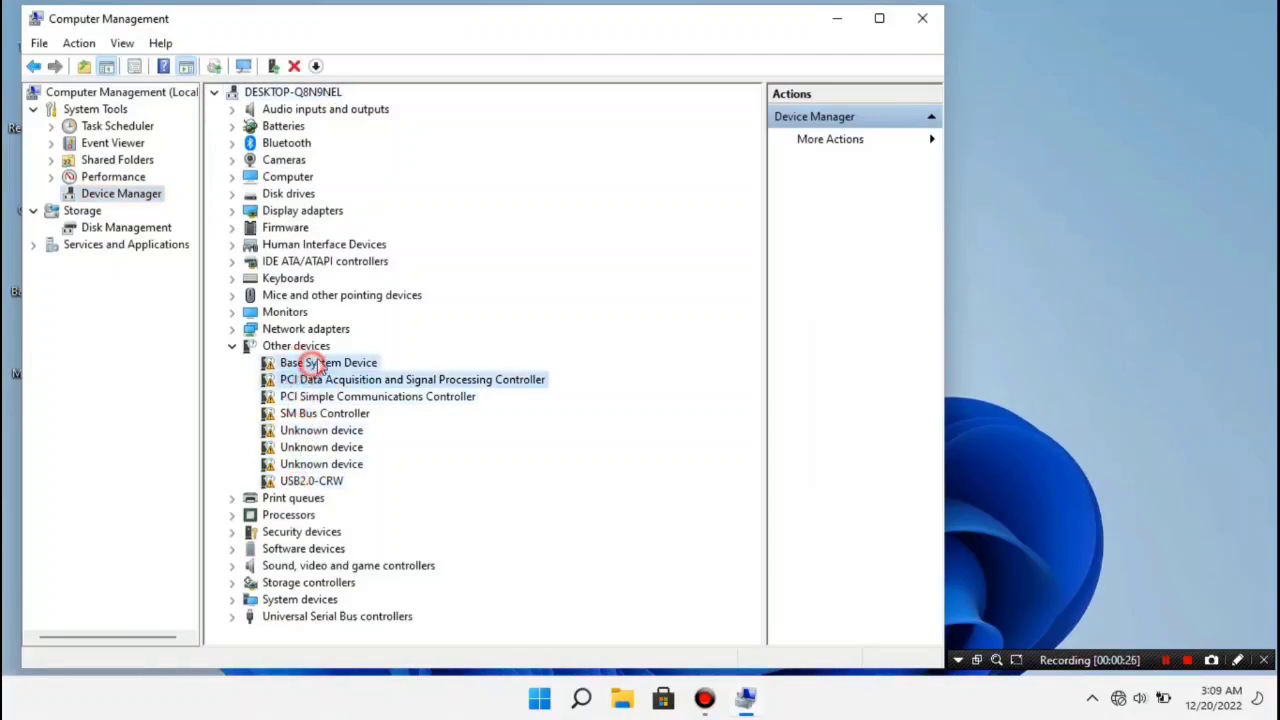
click(922, 22)
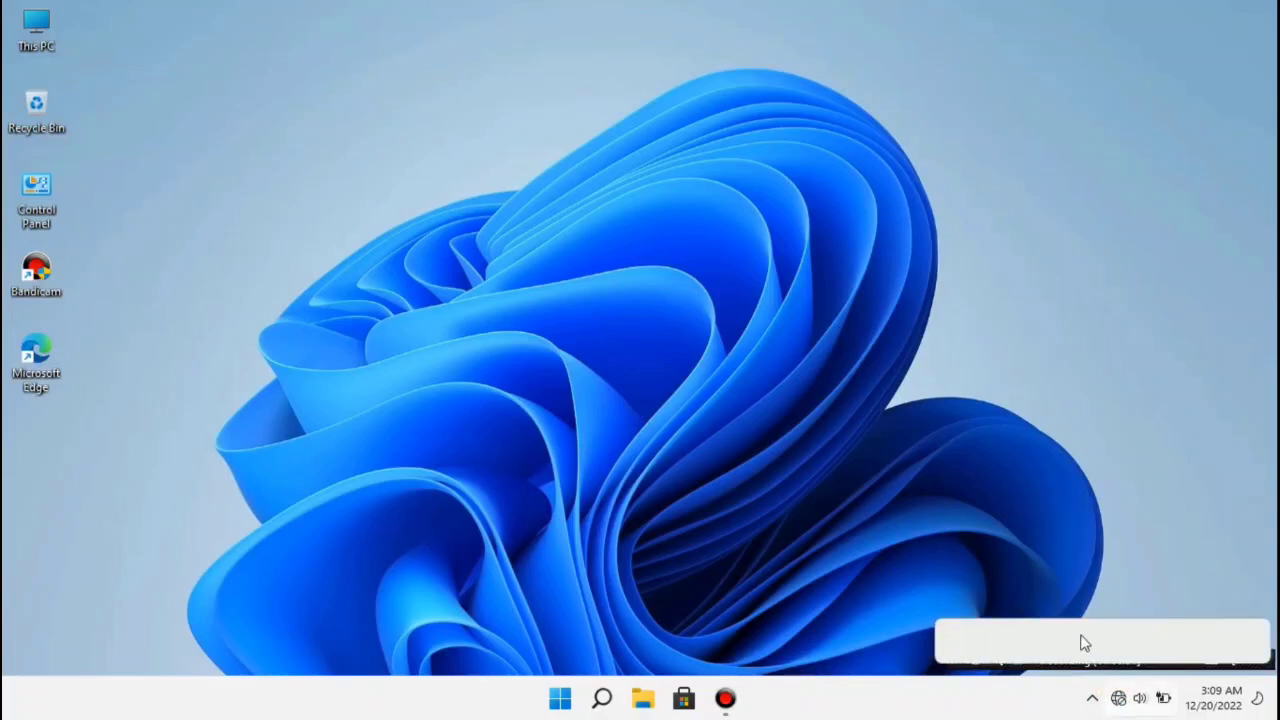
Connect the computer to the Siwowedan 1 Wi-Fi network.
click(1140, 698)
click(1098, 340)
click(1100, 428)
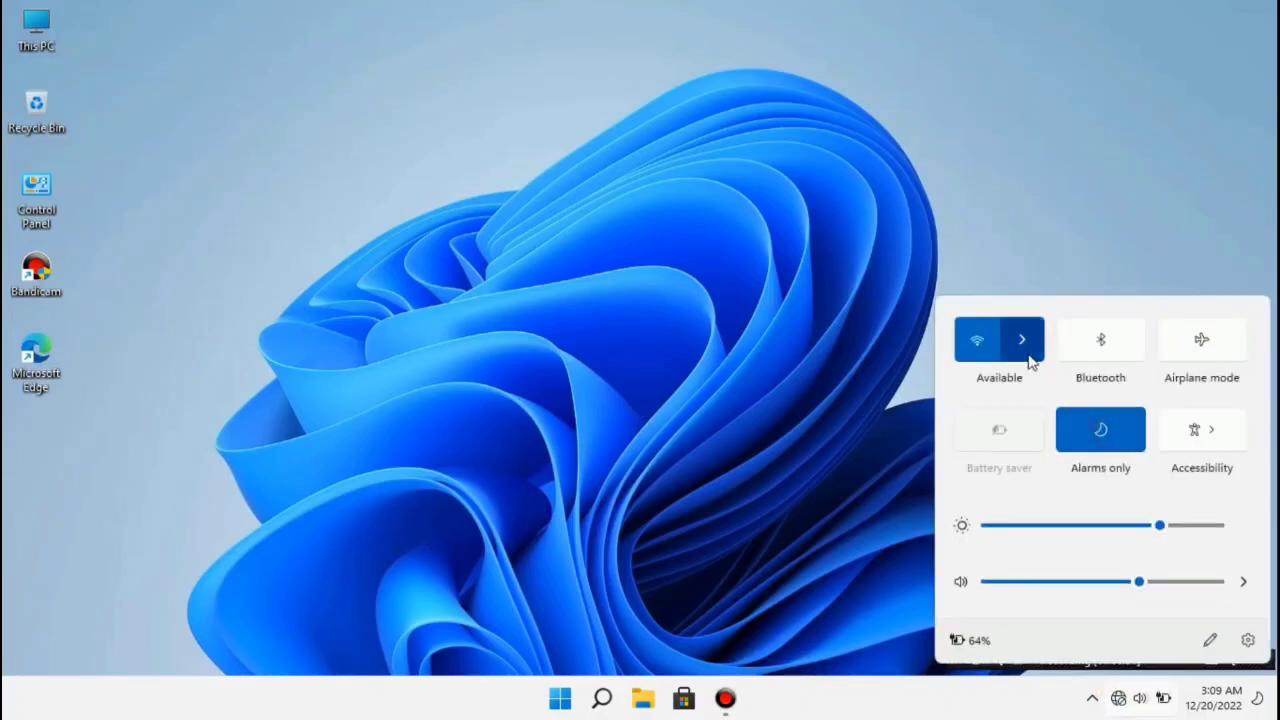
click(1030, 356)
click(1063, 363)
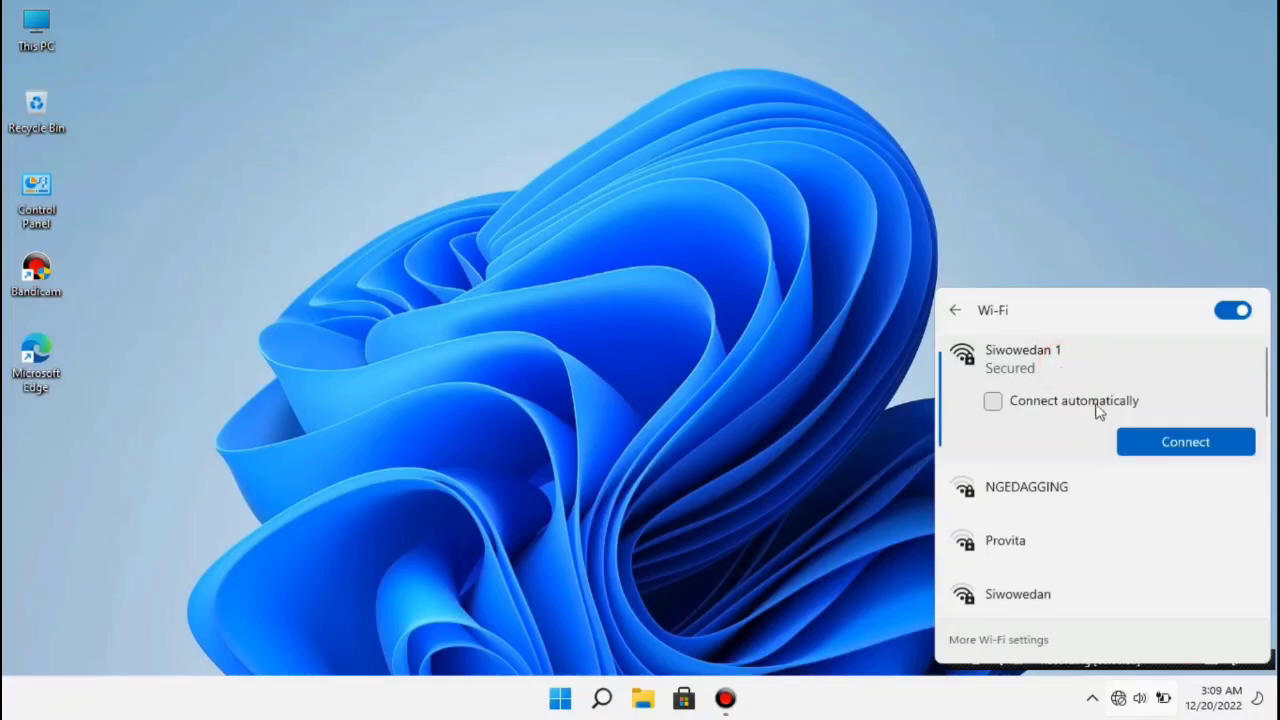
click(1149, 442)
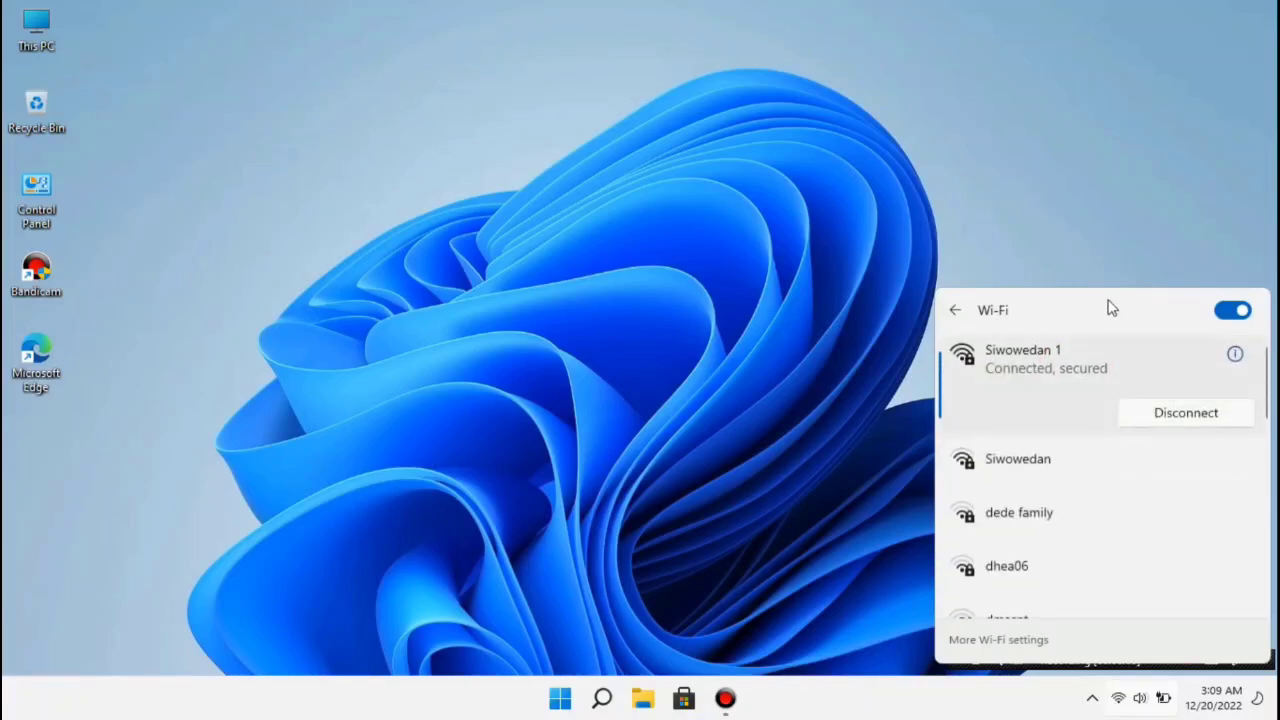
click(754, 370)
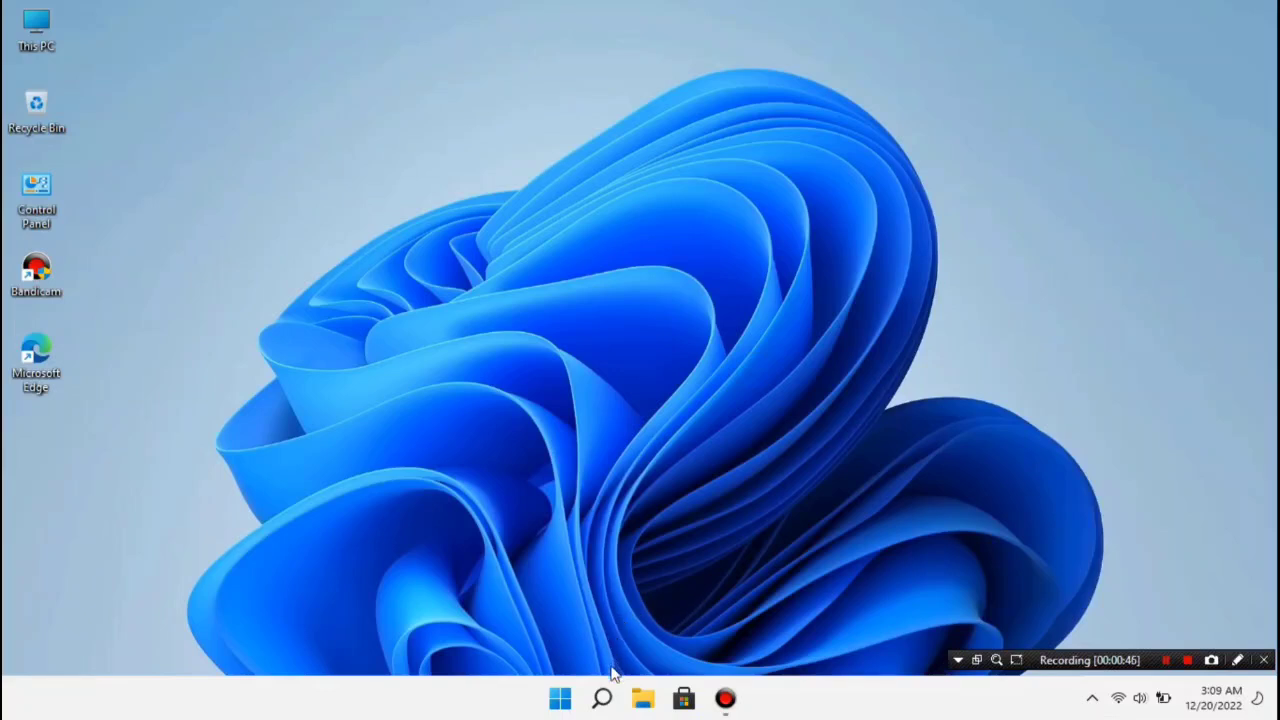
Open Microsoft Edge with a single fresh tab and search the web for "3dp chip download".
double_click(61, 364)
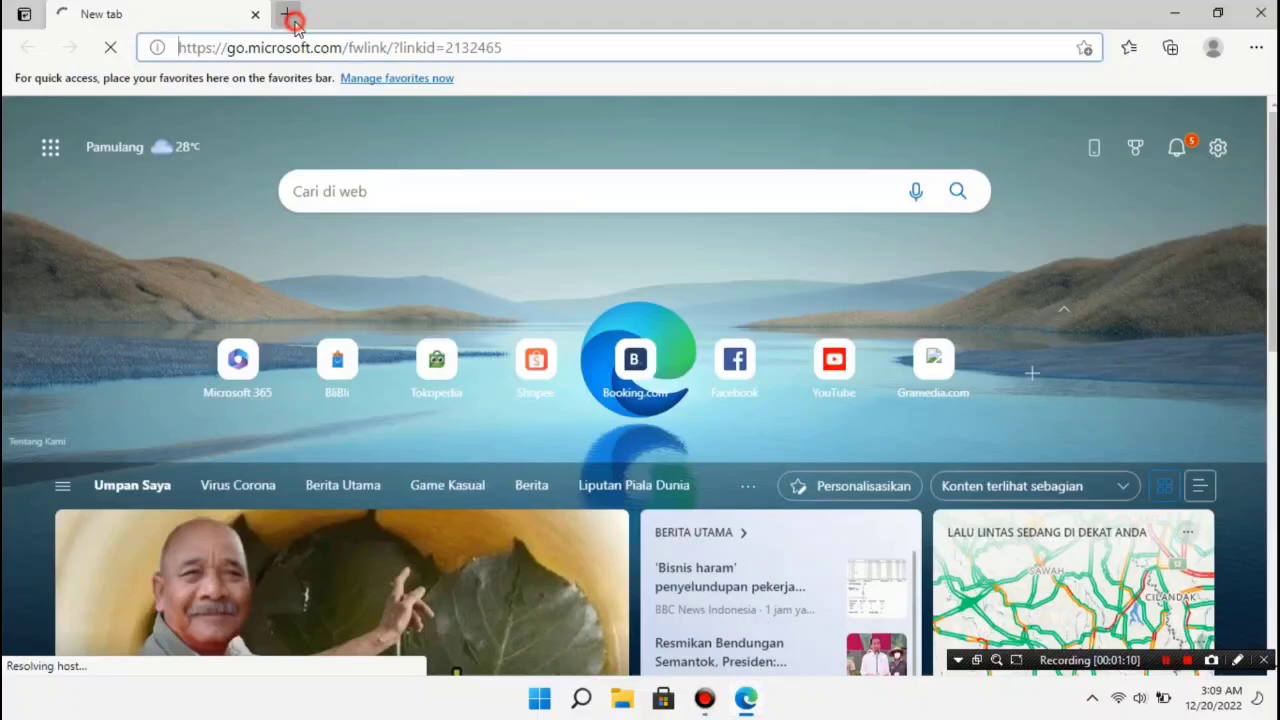
click(289, 18)
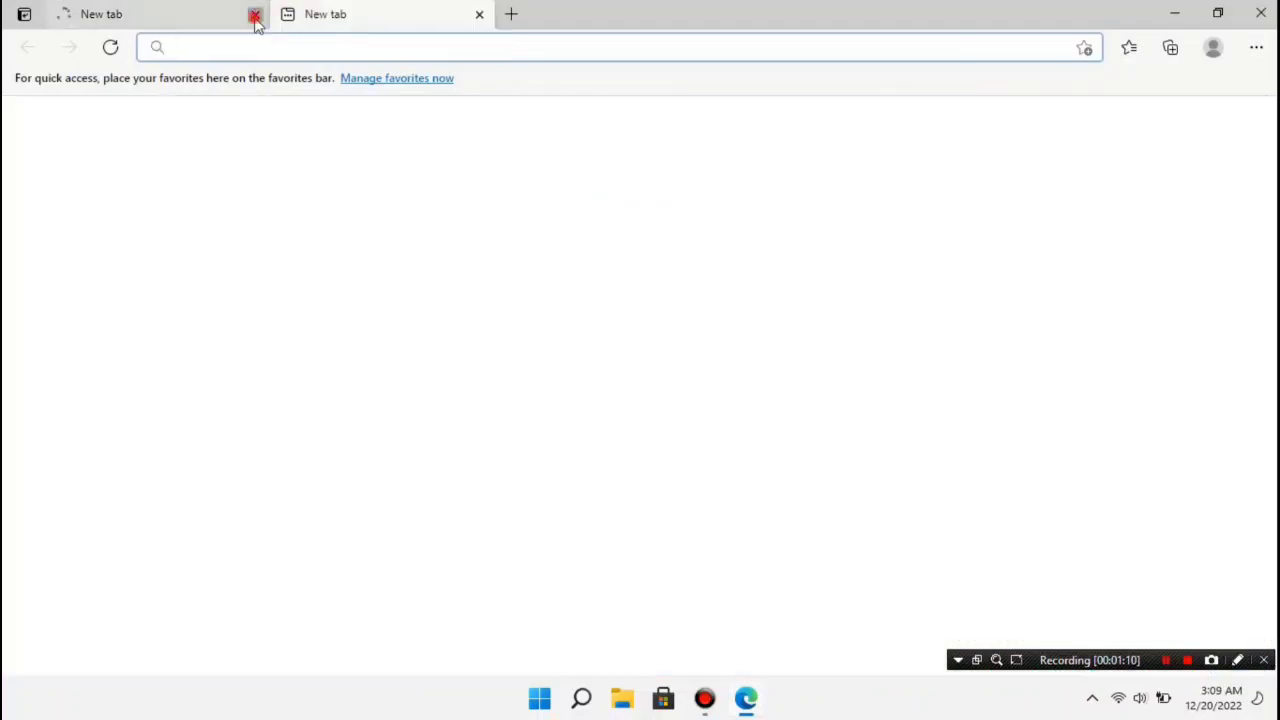
click(255, 18)
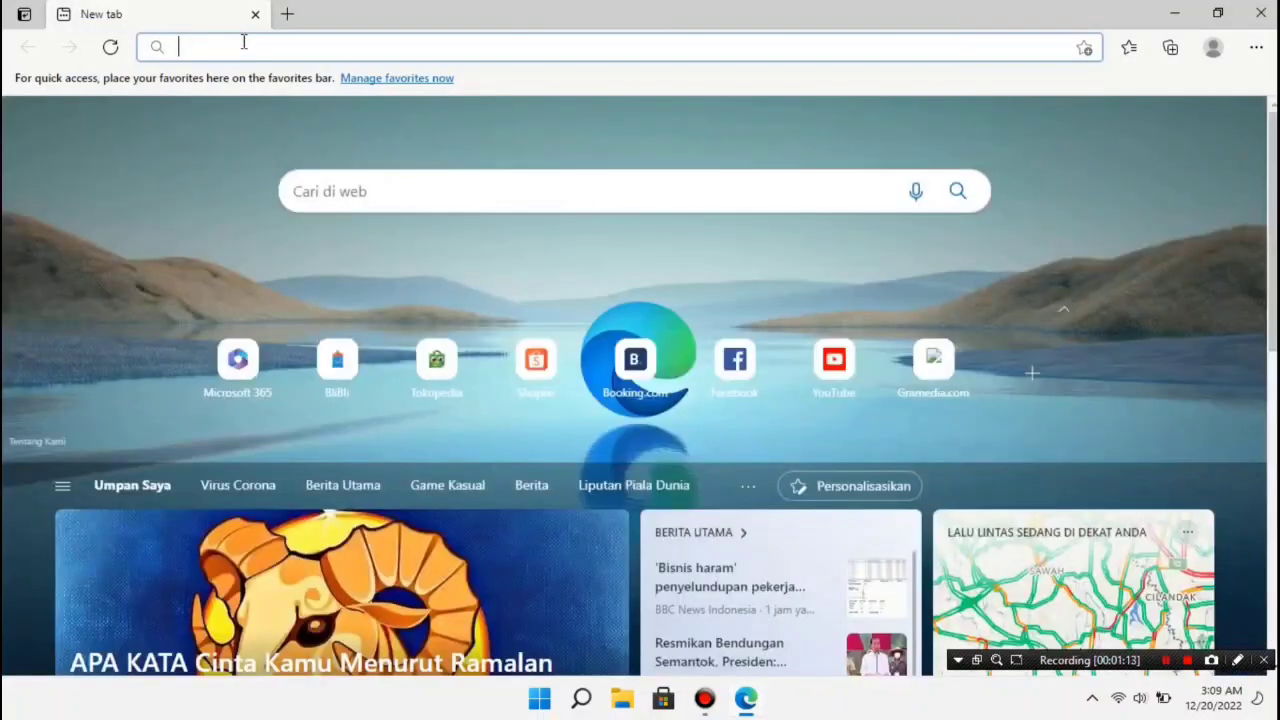
text(3dp)
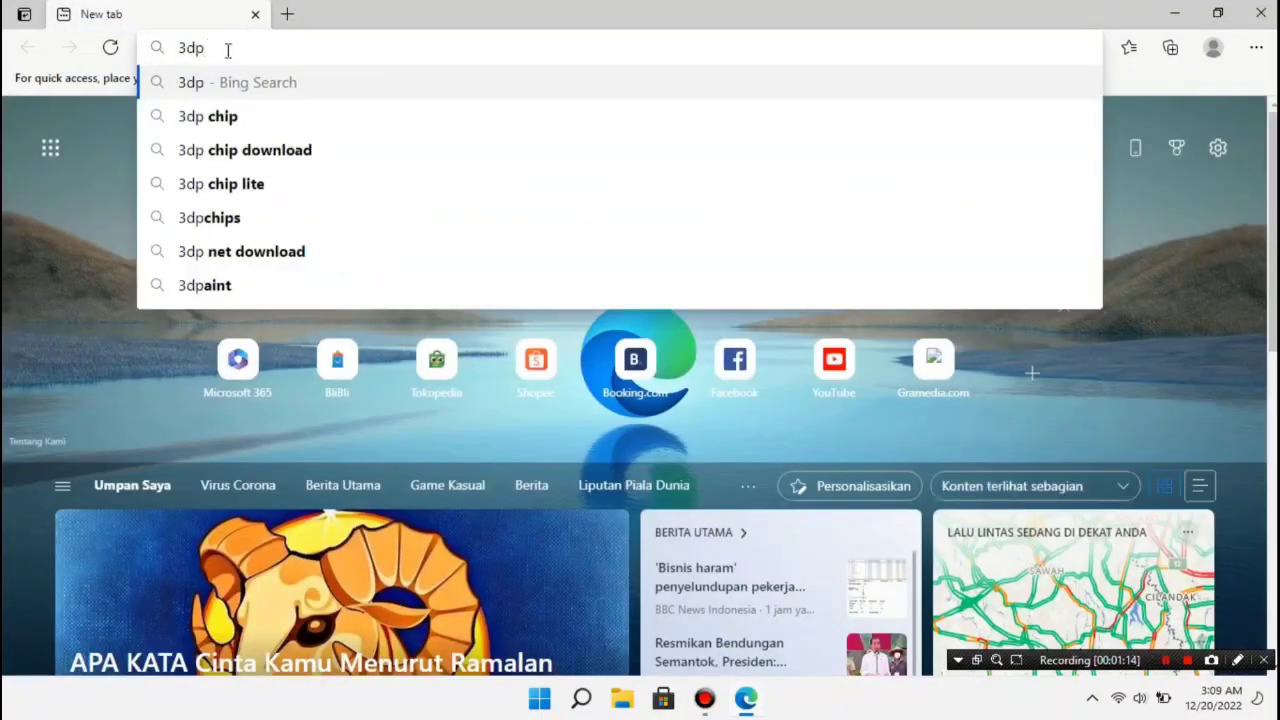
click(250, 150)
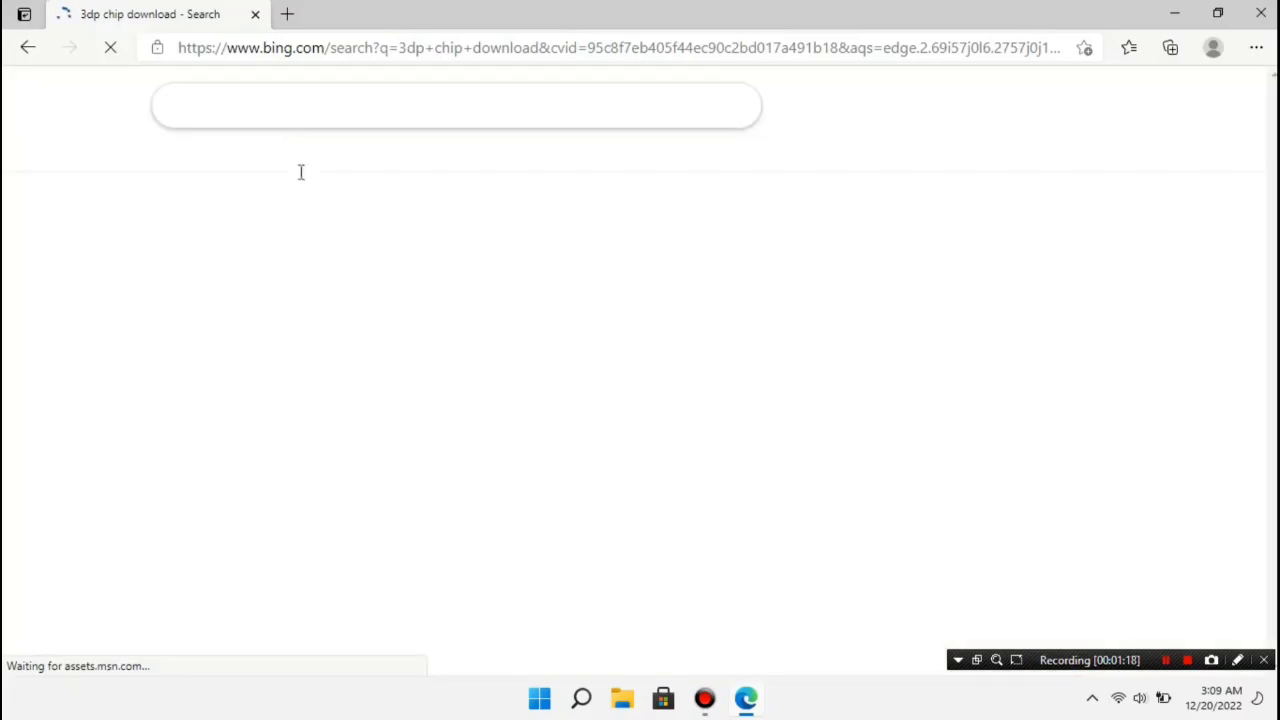
Download the latest 3DP Chip version (3DP_Chip_v2211.exe) from the 3DP Chip website and close the browser.
click(375, 238)
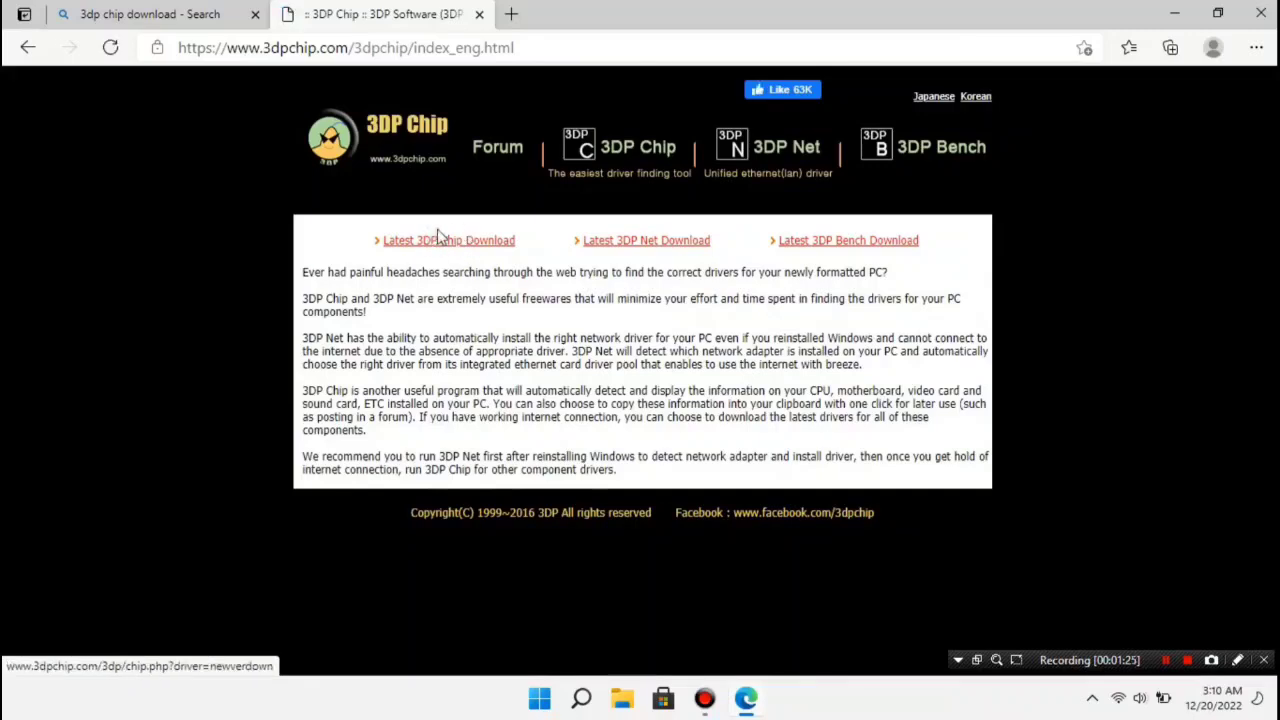
click(445, 246)
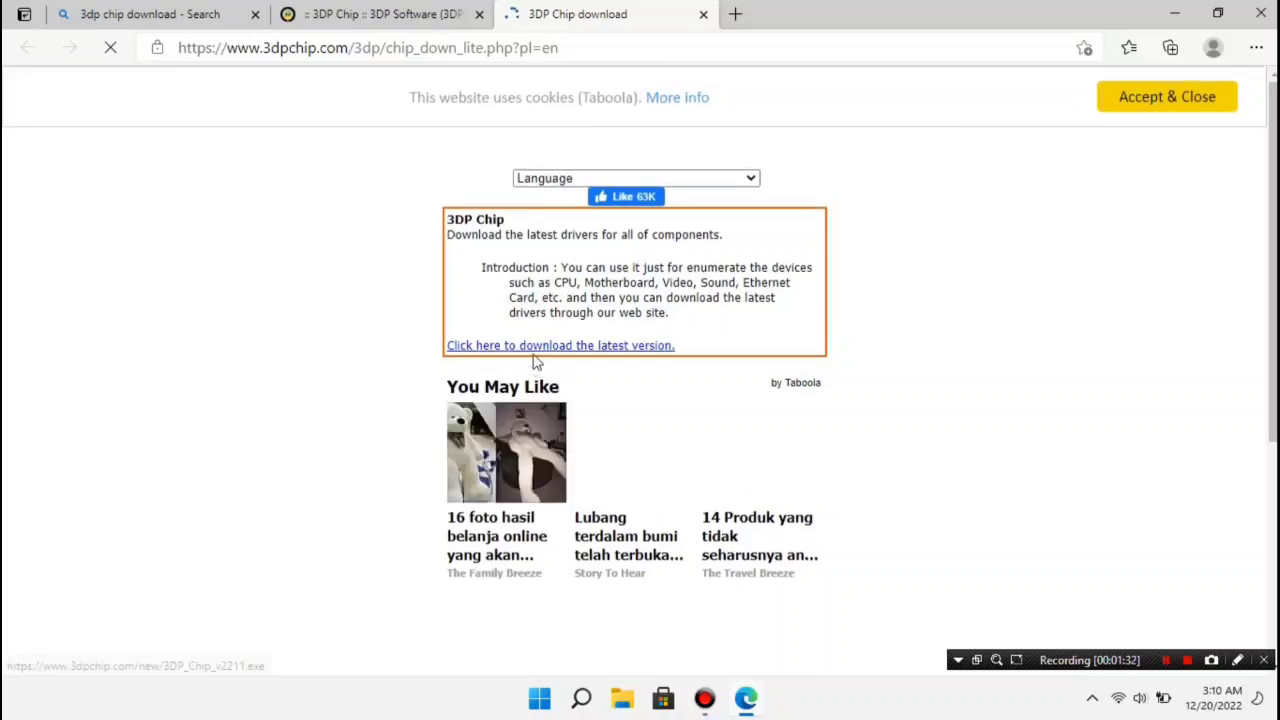
click(529, 346)
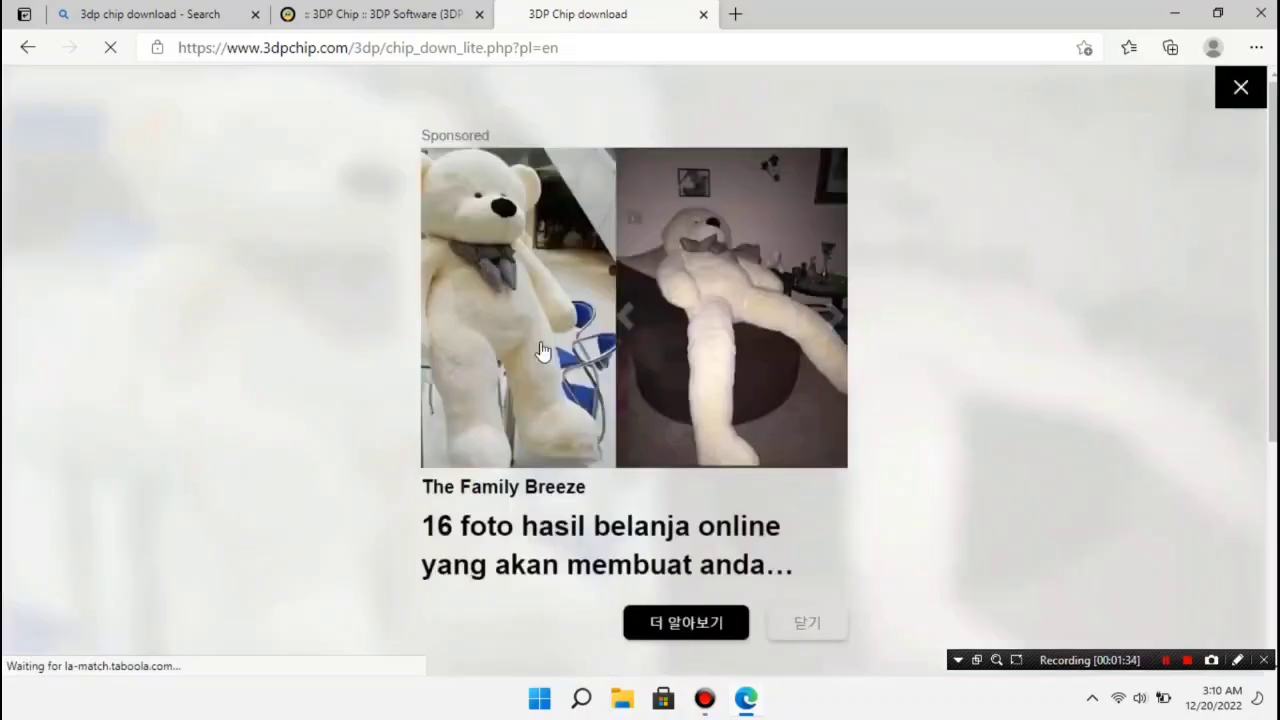
click(1236, 100)
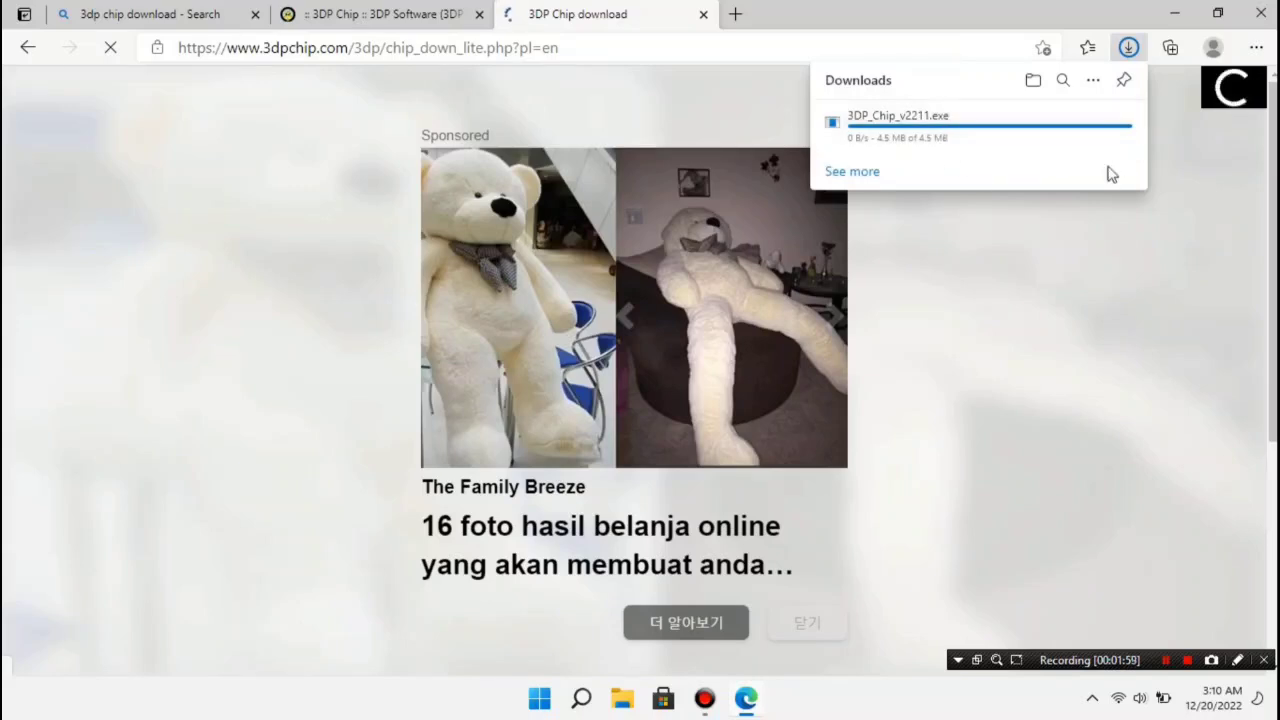
click(703, 15)
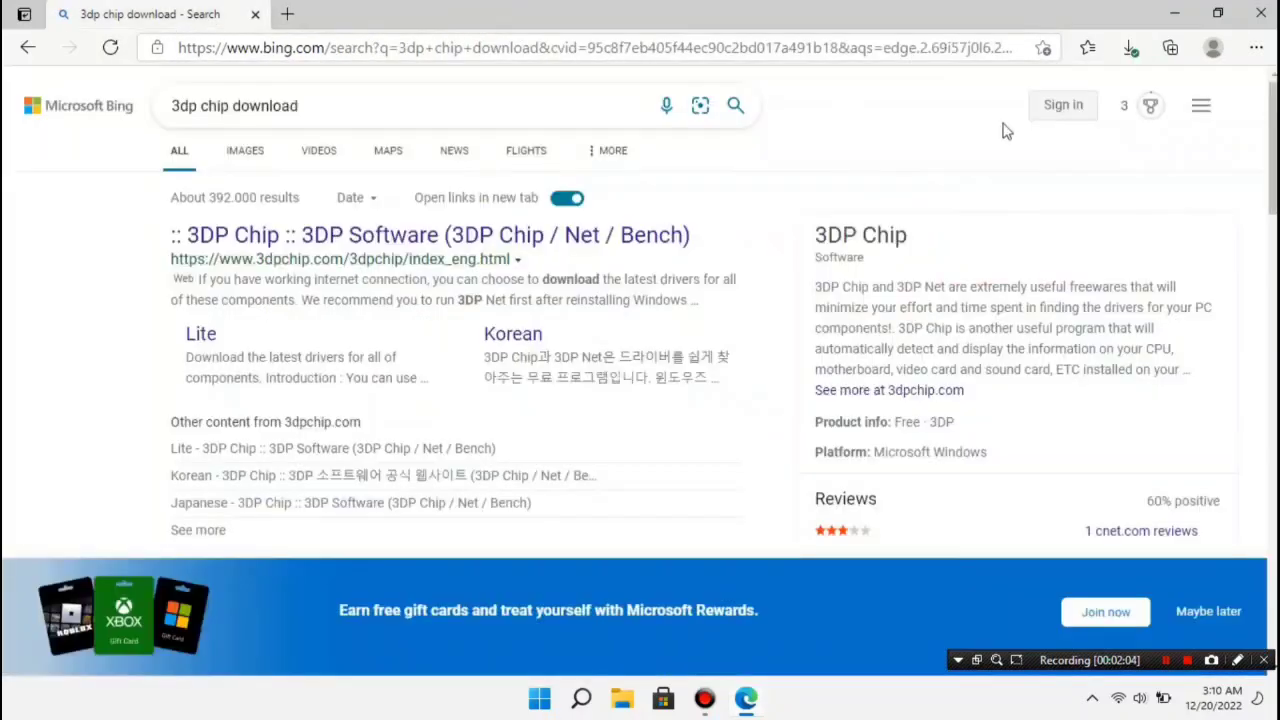
click(479, 14)
click(1128, 48)
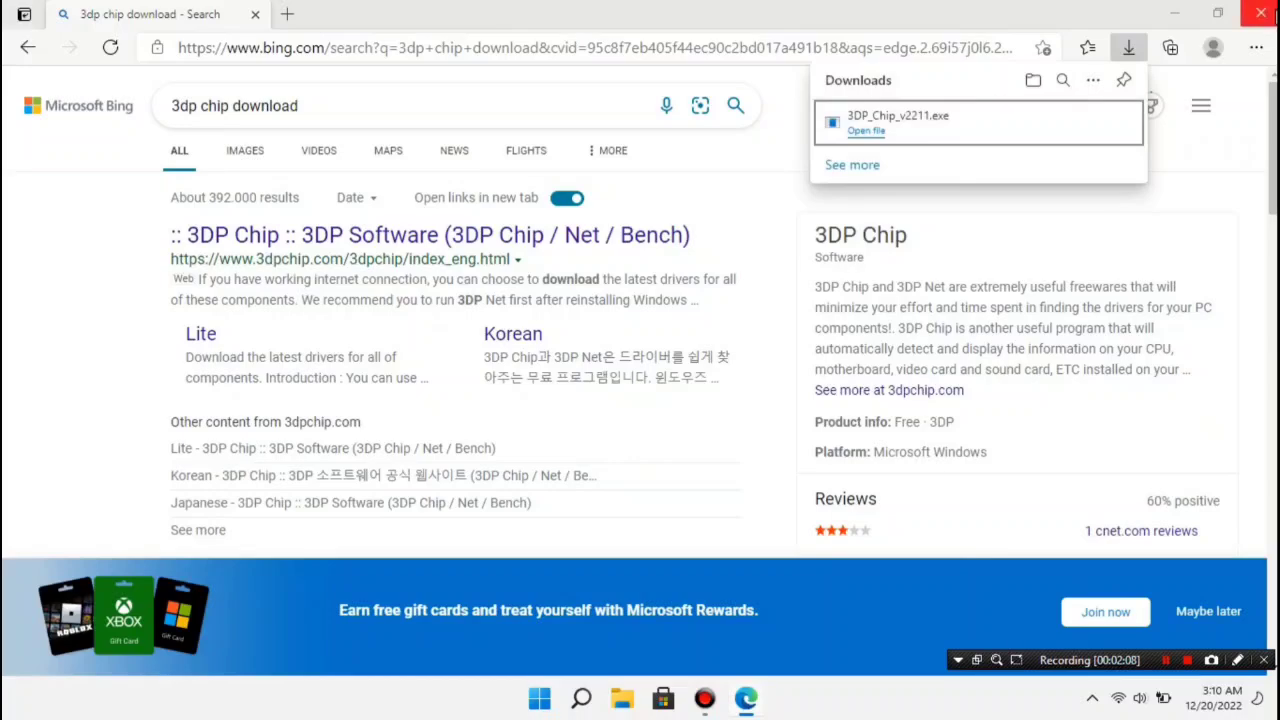
click(1260, 13)
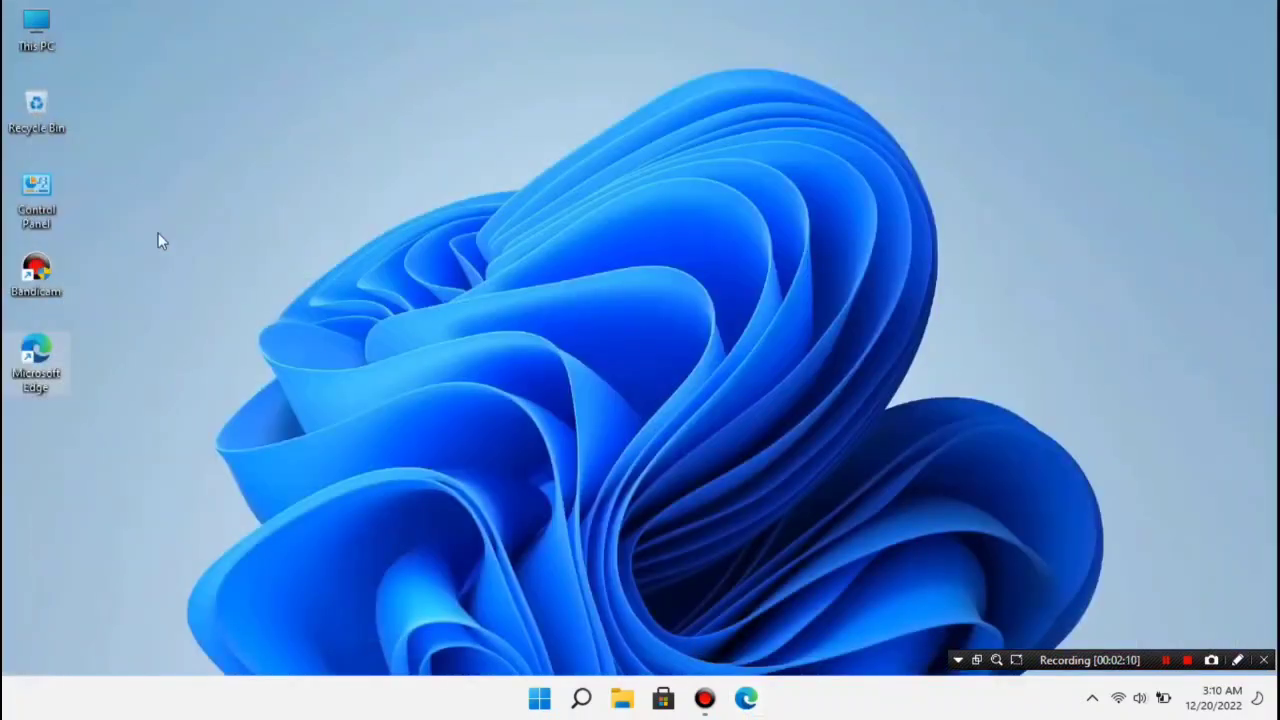
Launch 3DP_Chip_v2211 from the Downloads folder, minimize File Explorer and move the 3DP Chip window higher on the desktop.
click(631, 706)
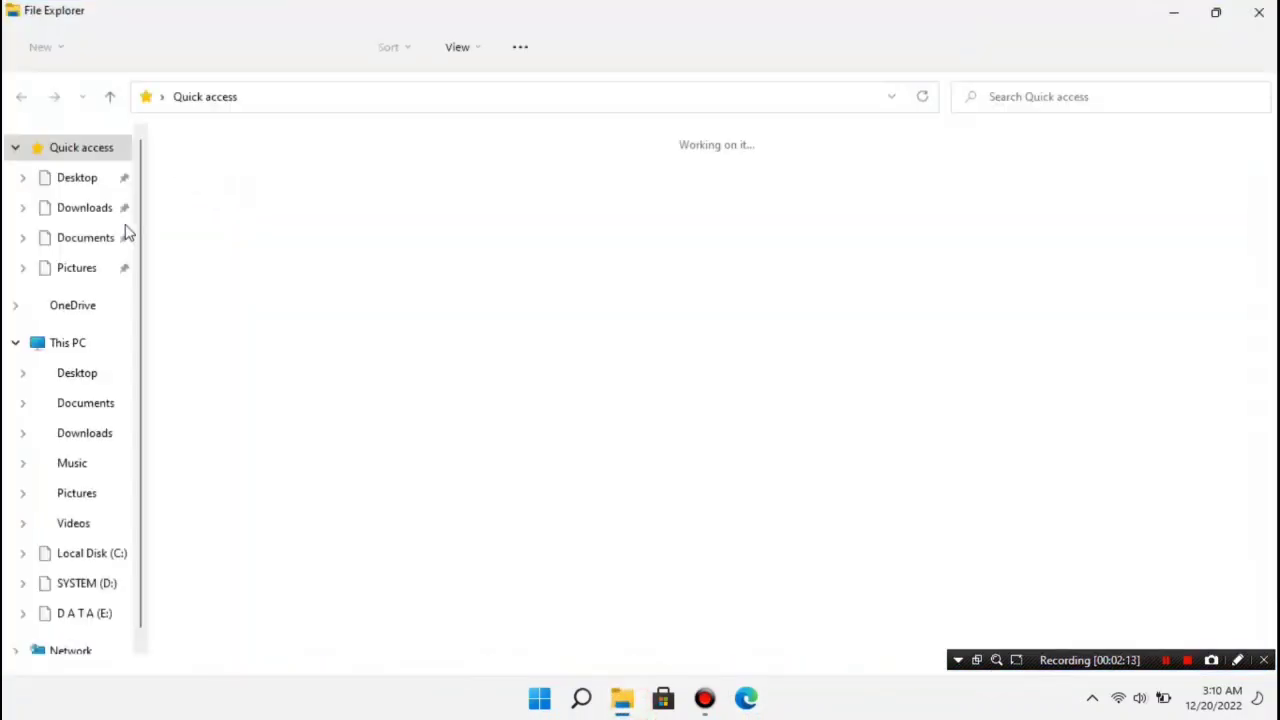
click(88, 208)
click(240, 195)
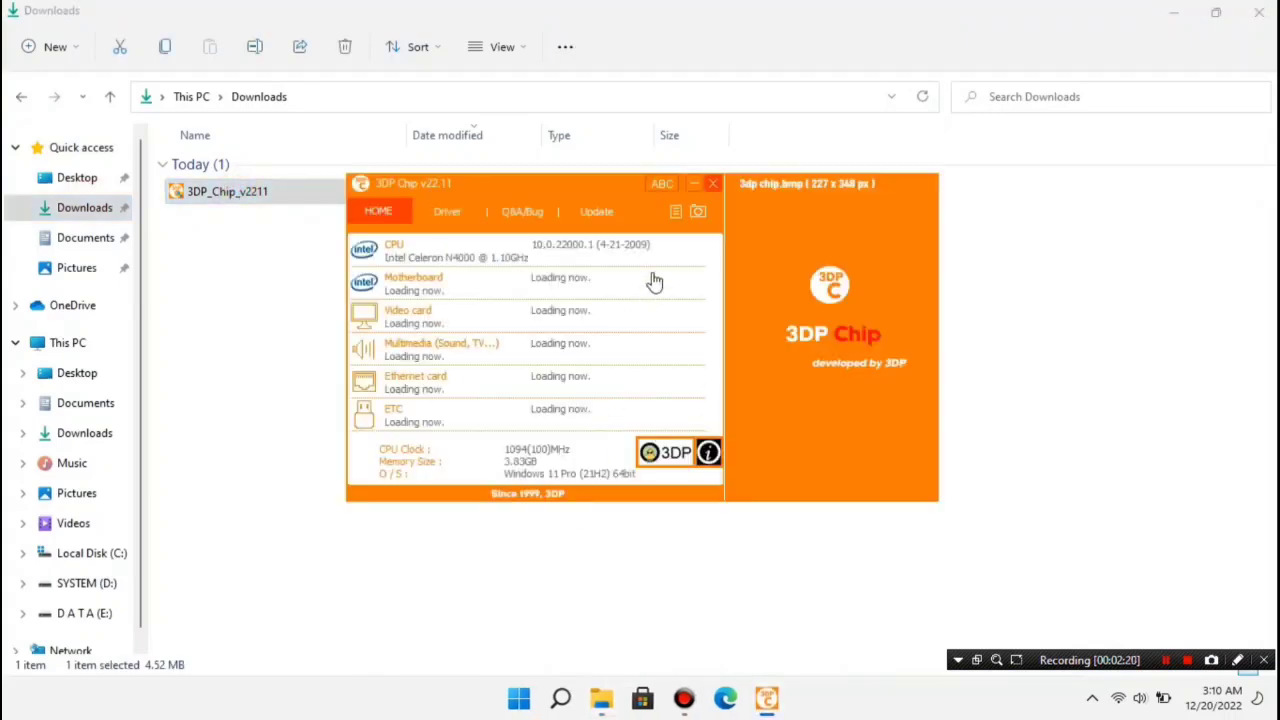
click(1163, 46)
click(1174, 12)
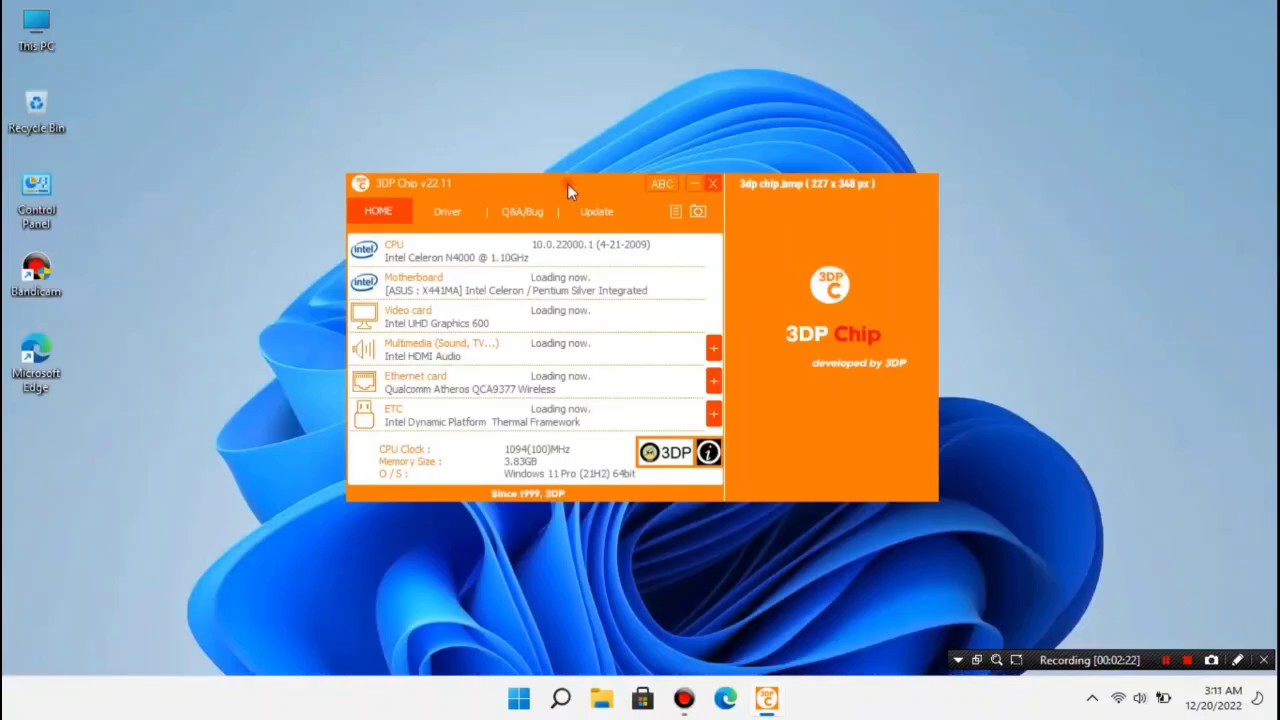
drag(567, 190, 597, 130)
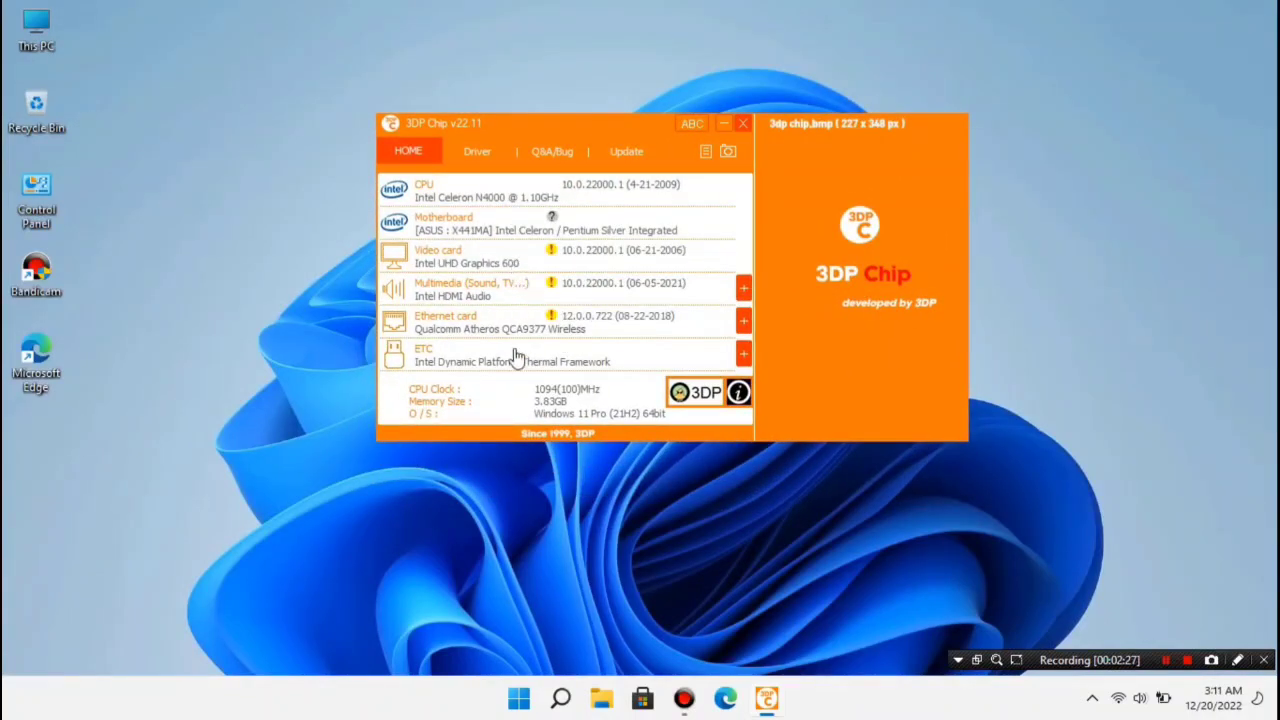
View and close the CPU driver page, and download the motherboard chipset driver SetupChipset.exe from its 3DP page.
click(483, 197)
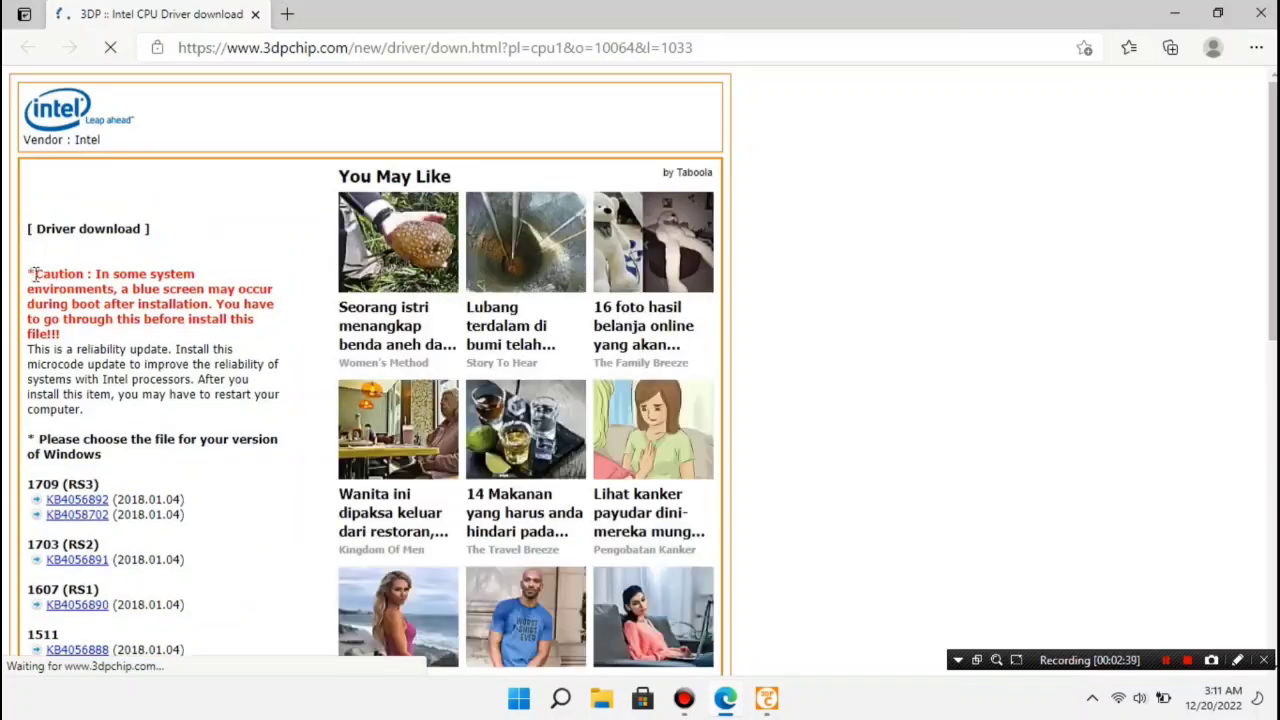
click(1261, 13)
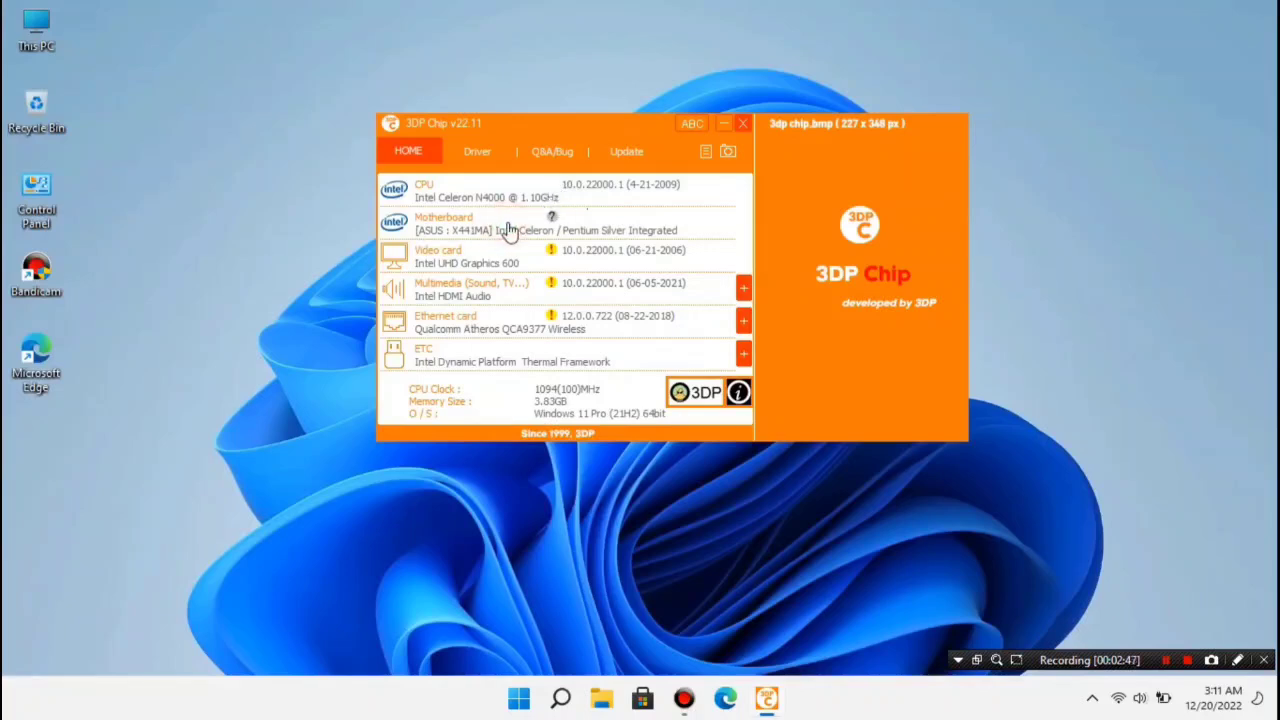
click(508, 229)
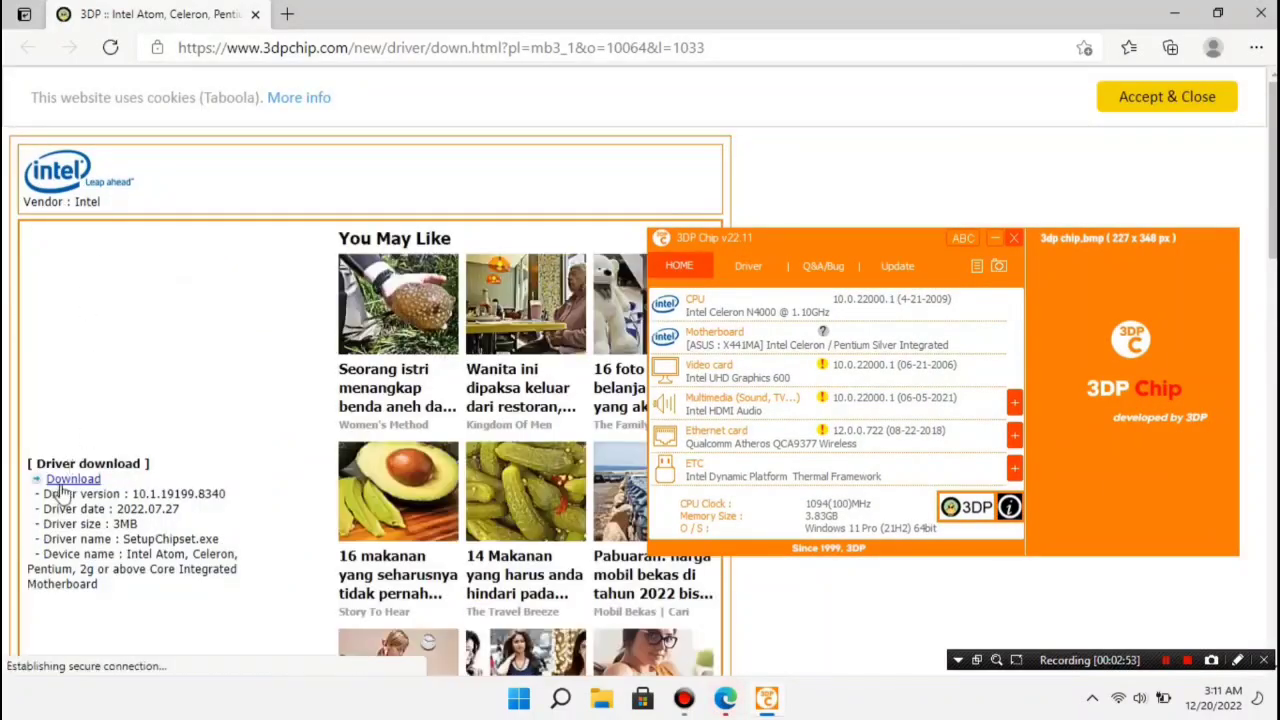
click(73, 479)
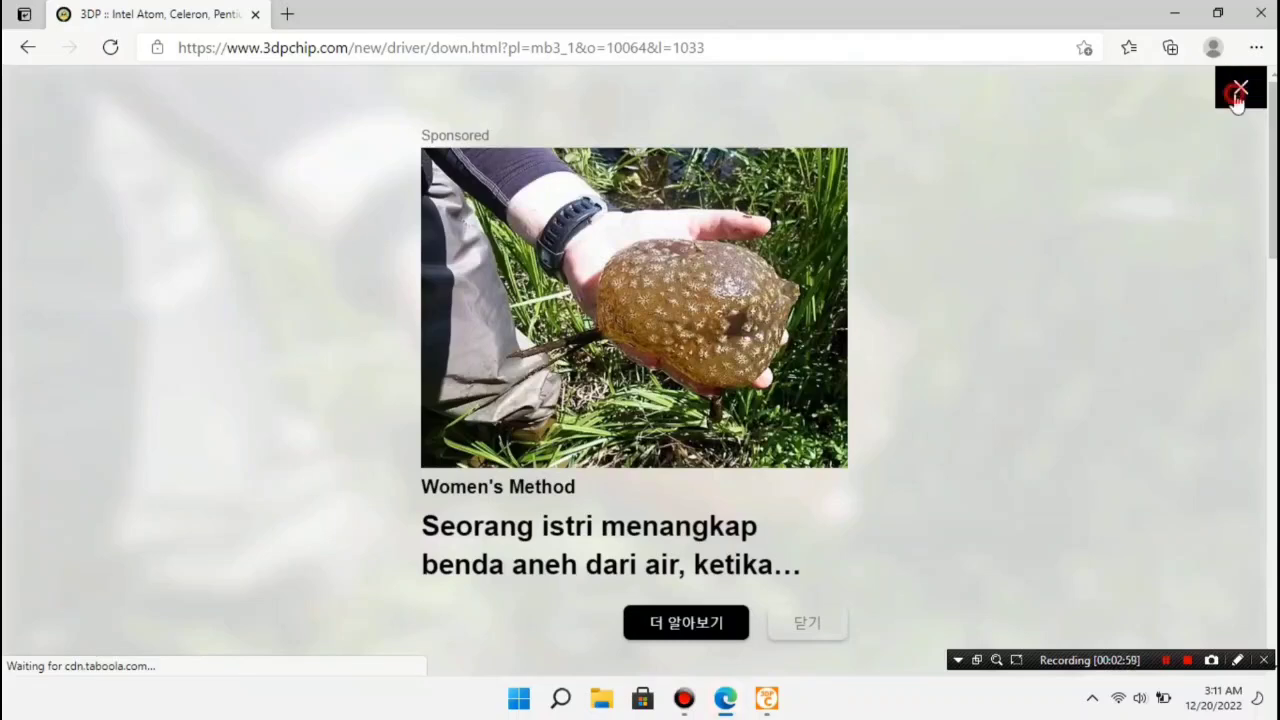
click(1240, 88)
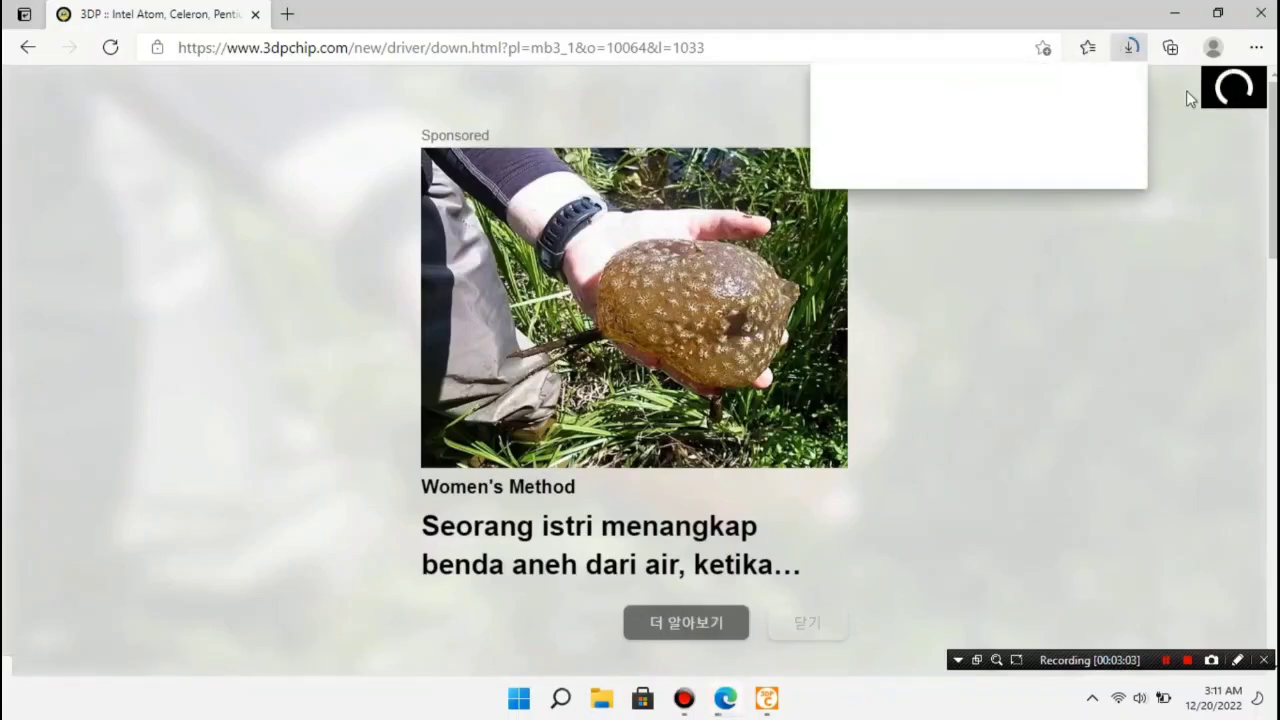
click(1174, 22)
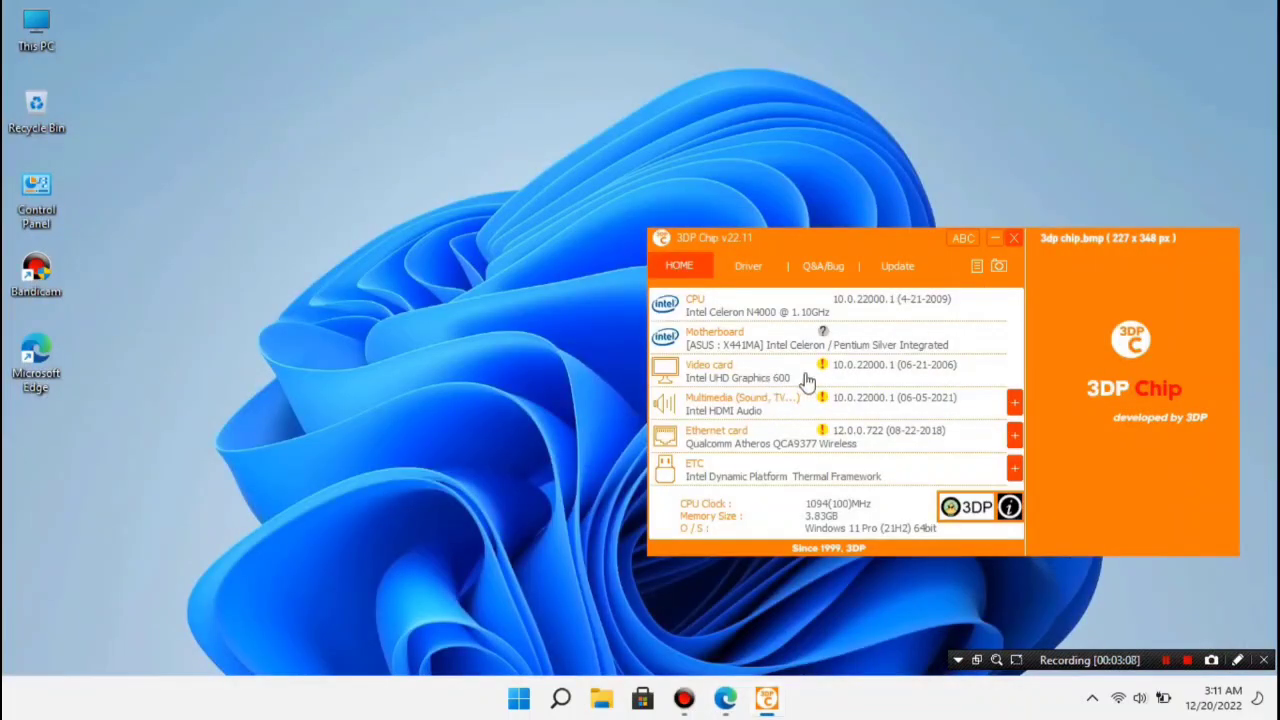
Start downloading the Intel UHD Graphics driver v31.0.101.2114 for the video card and minimize the browser.
click(797, 375)
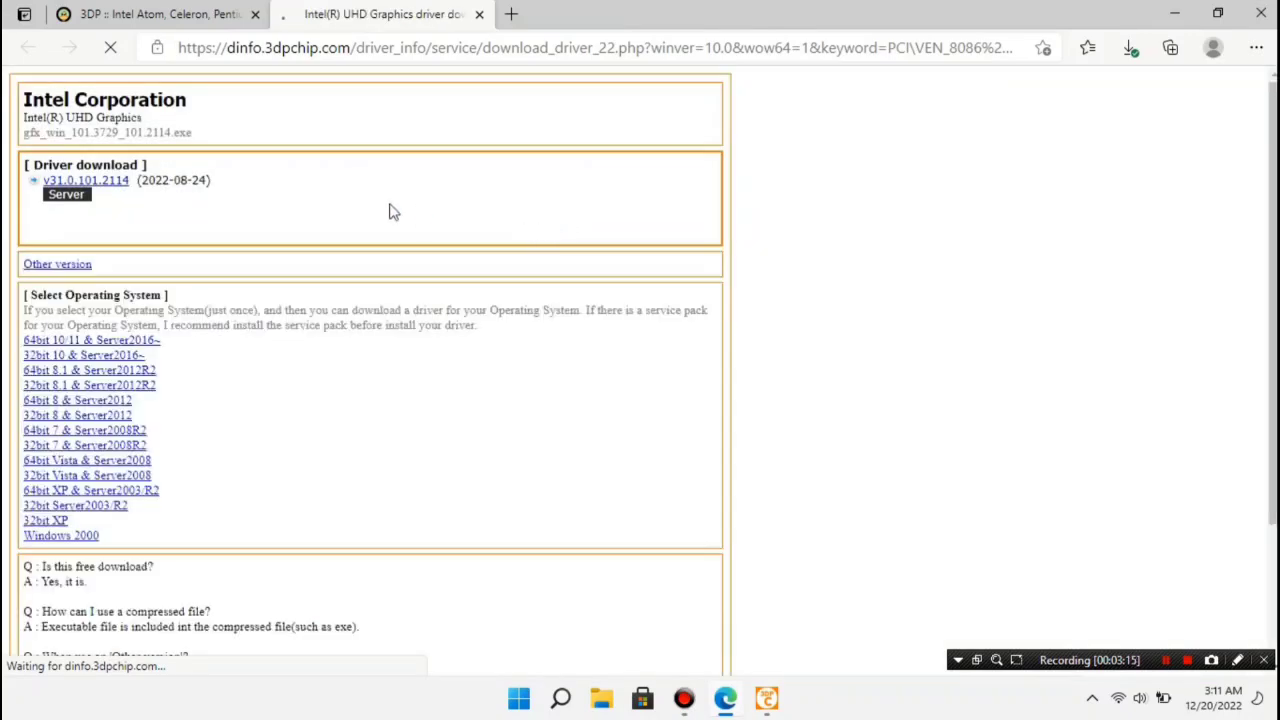
click(112, 196)
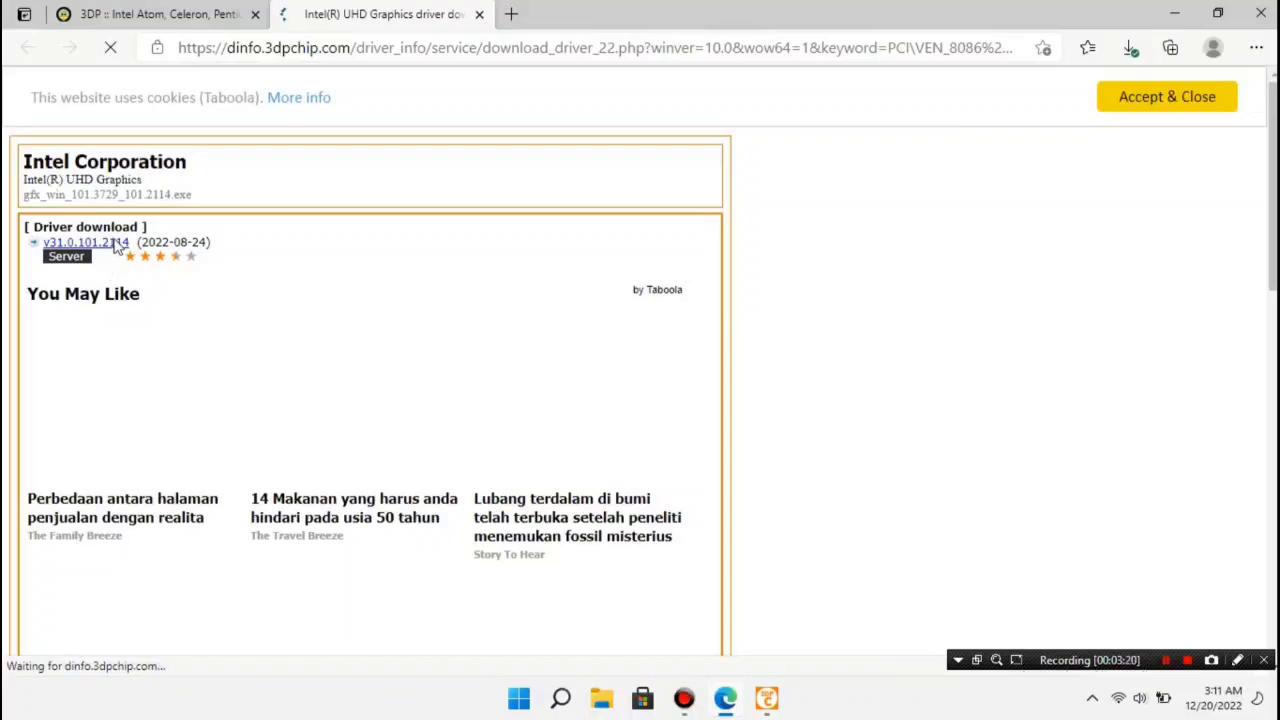
click(116, 246)
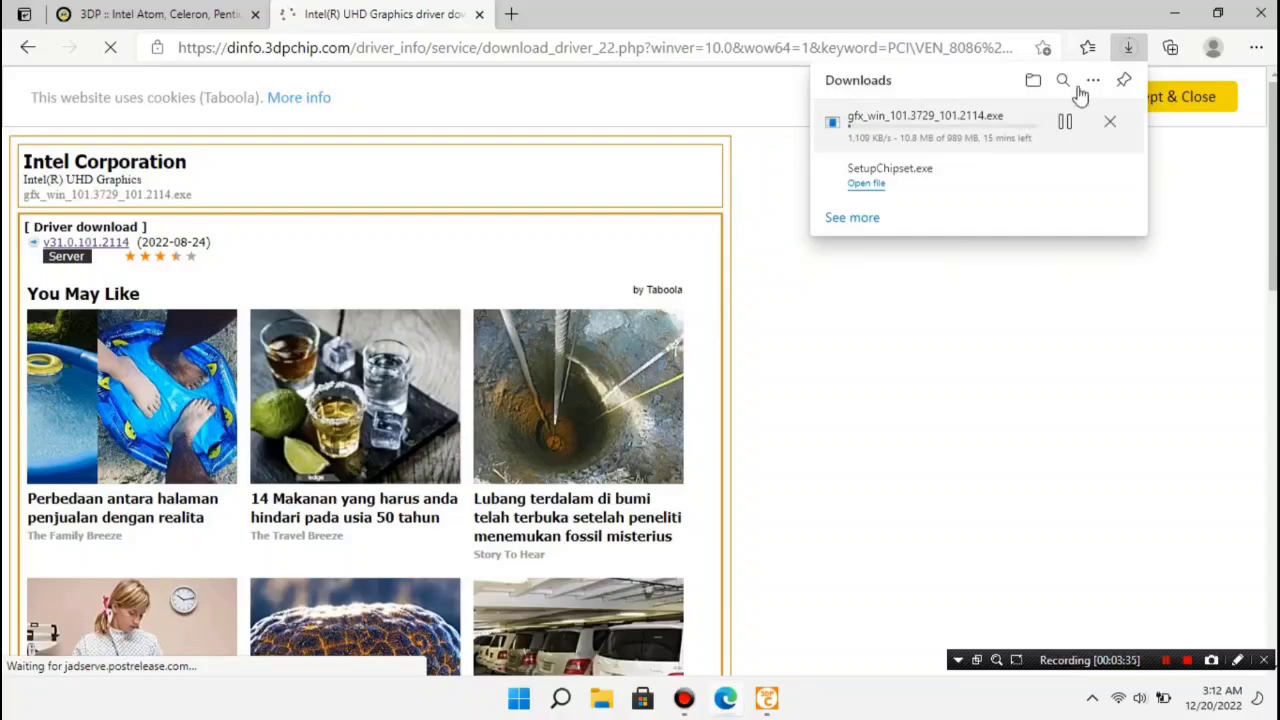
click(1176, 20)
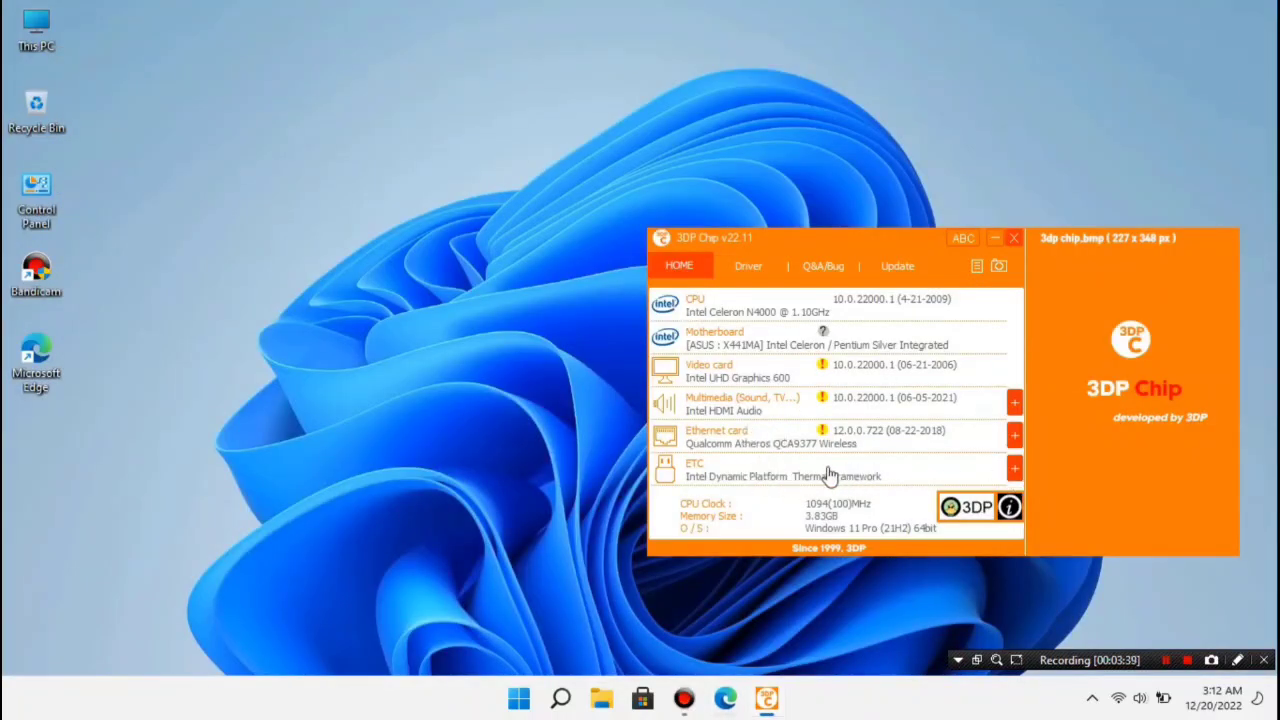
Download the Intel Dynamic Platform & Thermal Framework driver from its 3DP page, close the other driver tabs and minimize the browser.
click(1014, 468)
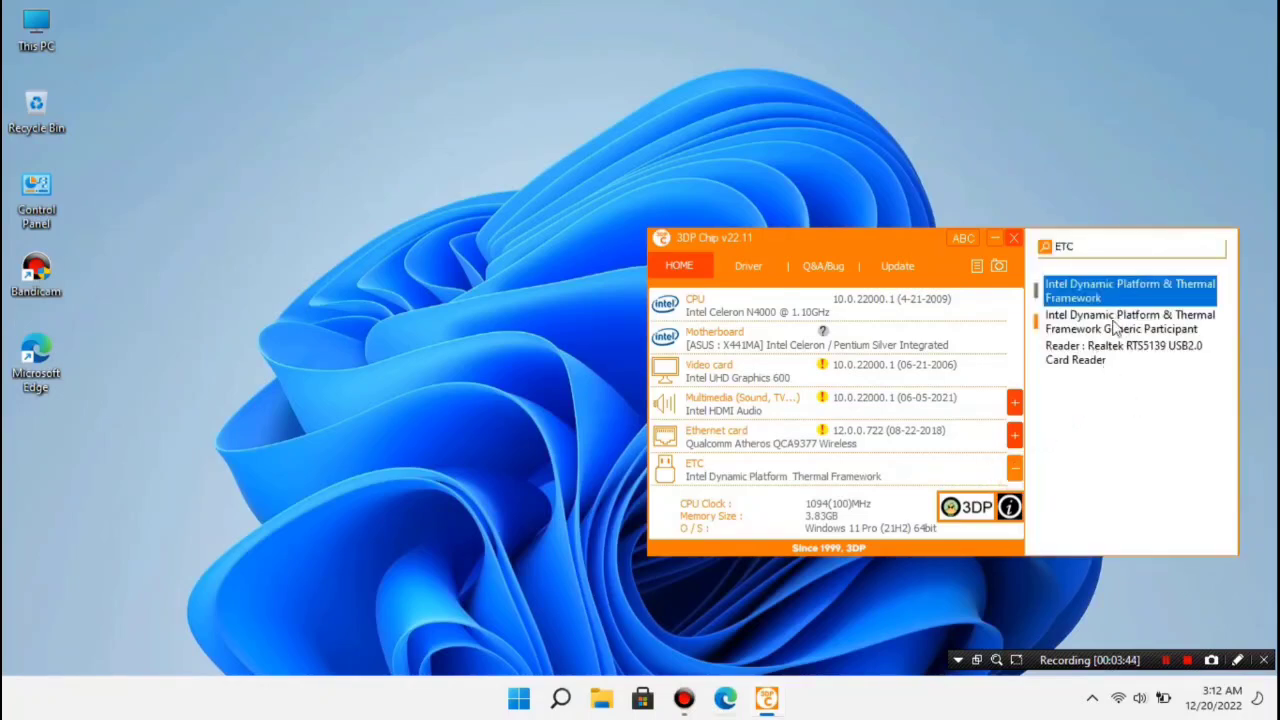
click(790, 474)
click(790, 476)
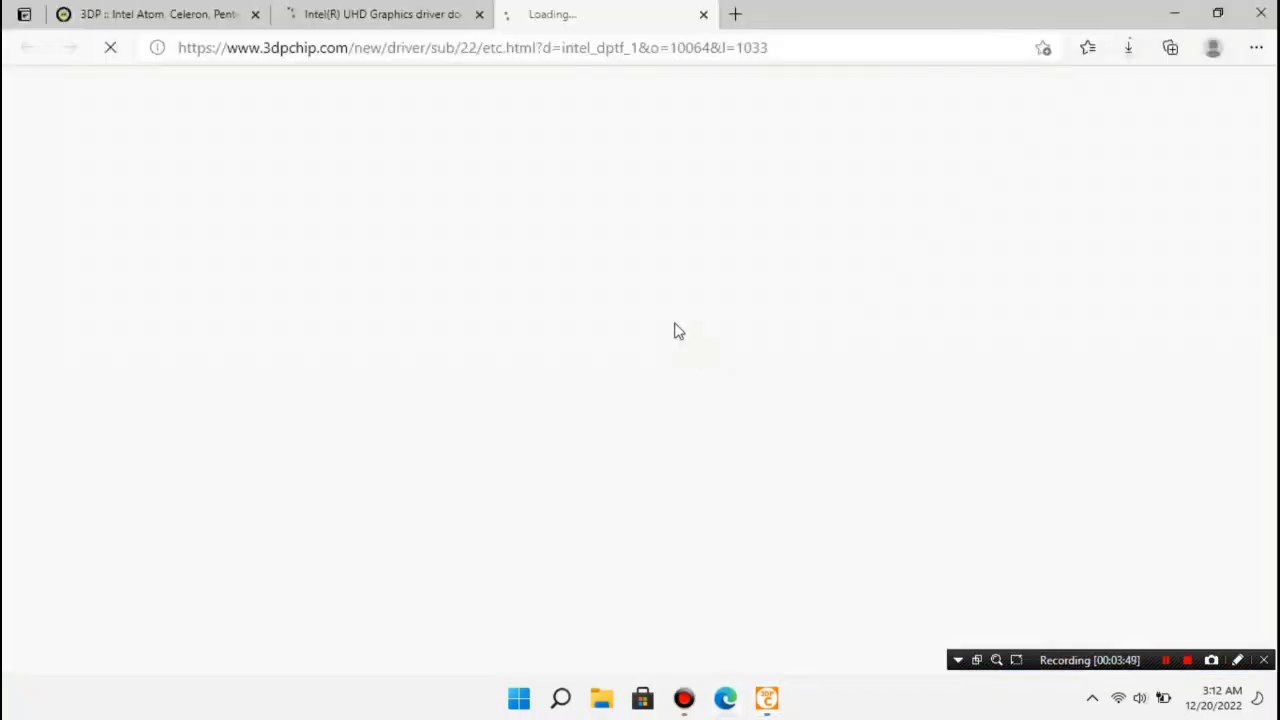
click(480, 15)
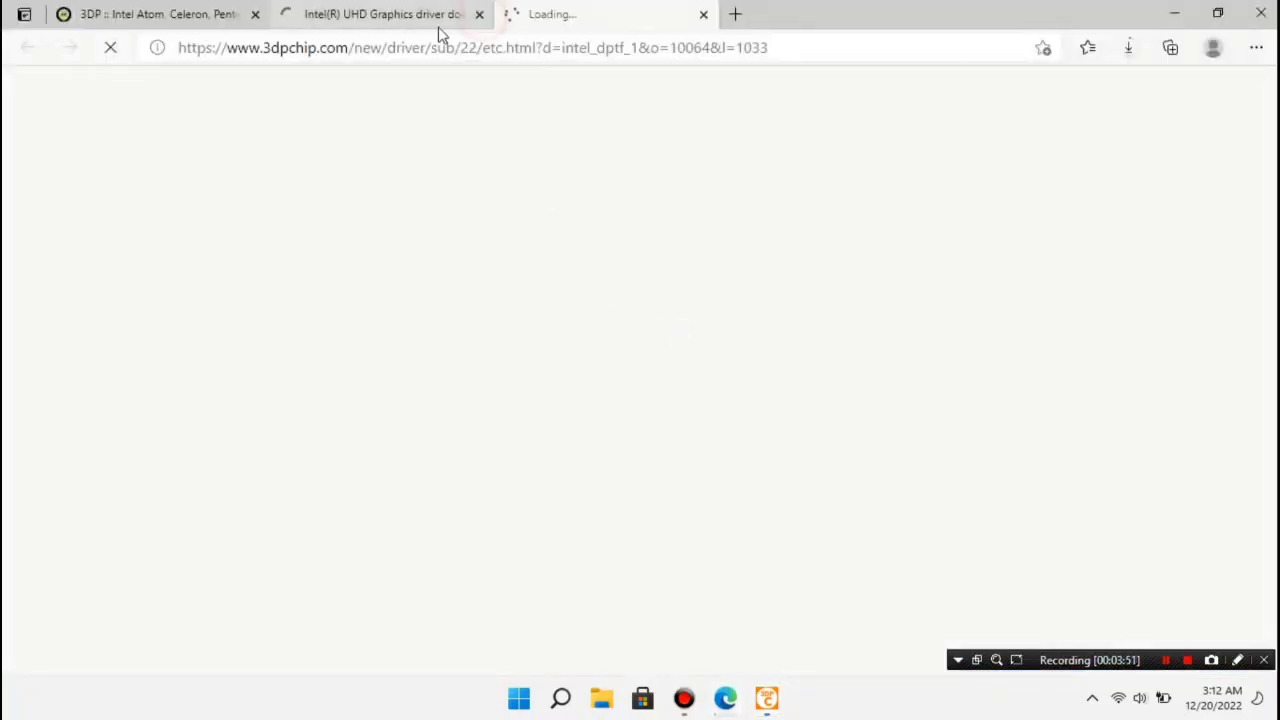
click(255, 16)
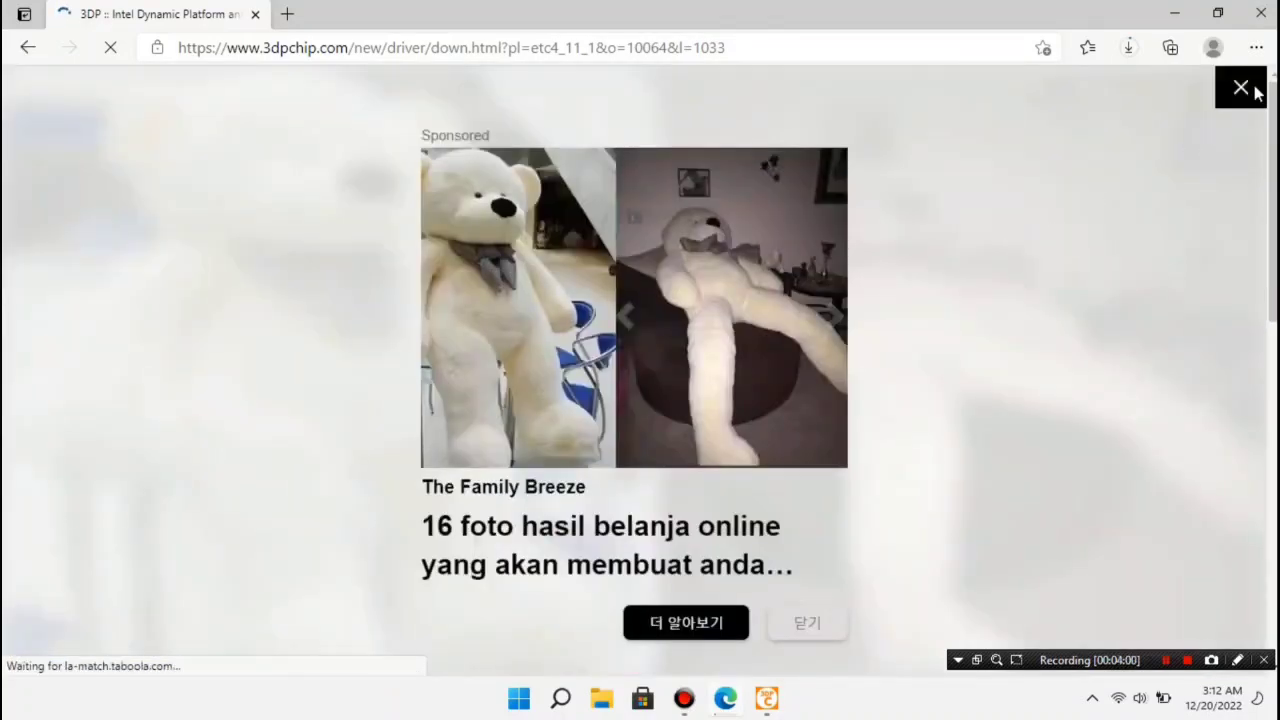
click(1256, 91)
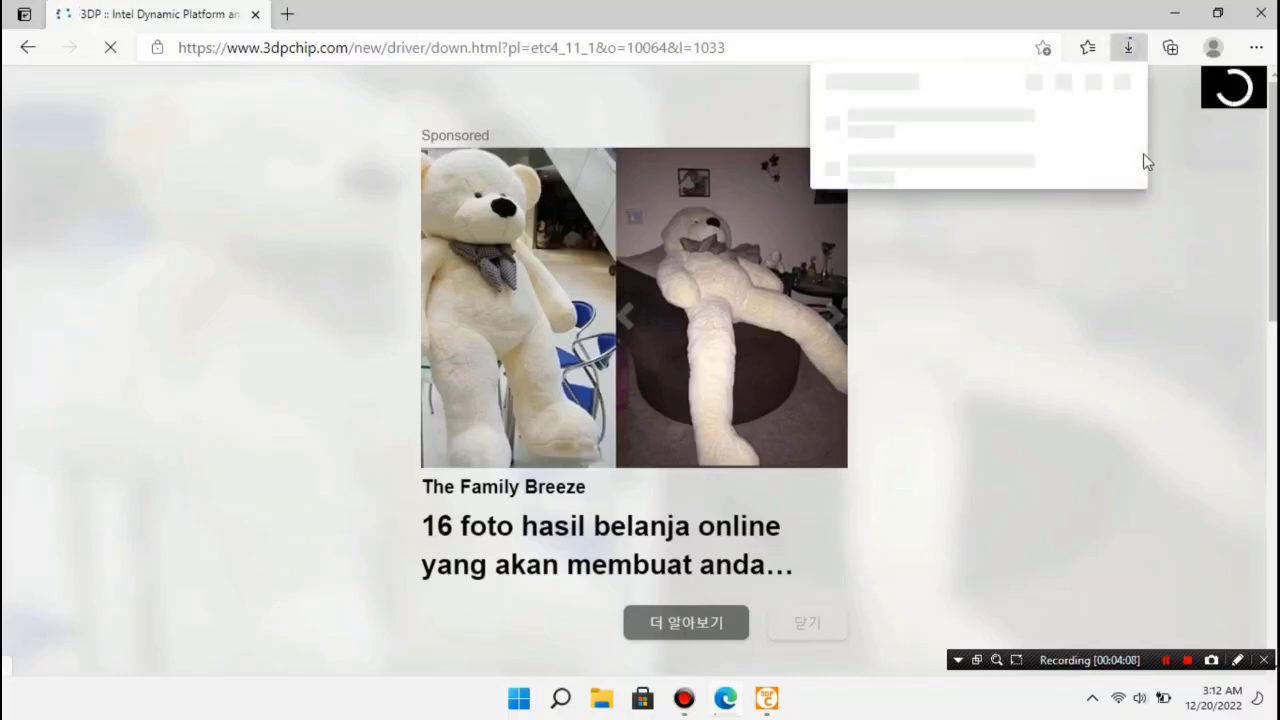
click(1178, 14)
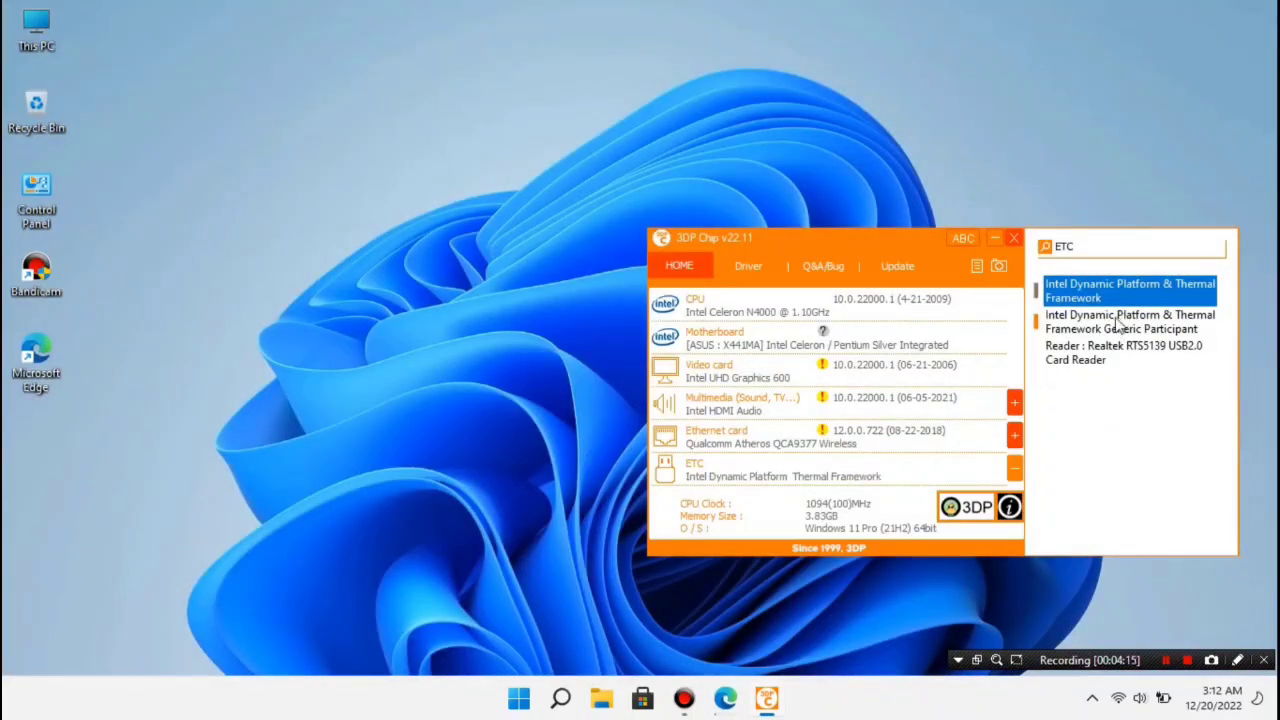
Review the remaining ETC devices and the device lists under Ethernet card and Multimedia in 3DP Chip.
click(1118, 327)
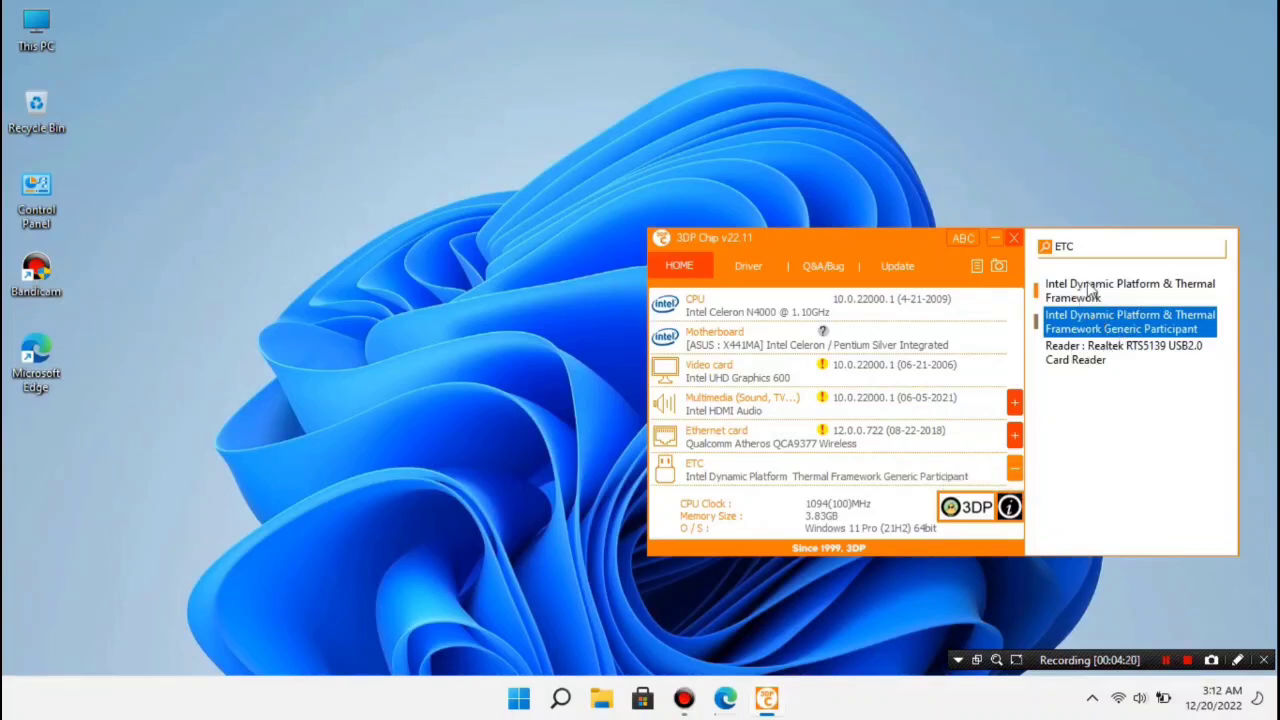
click(1107, 361)
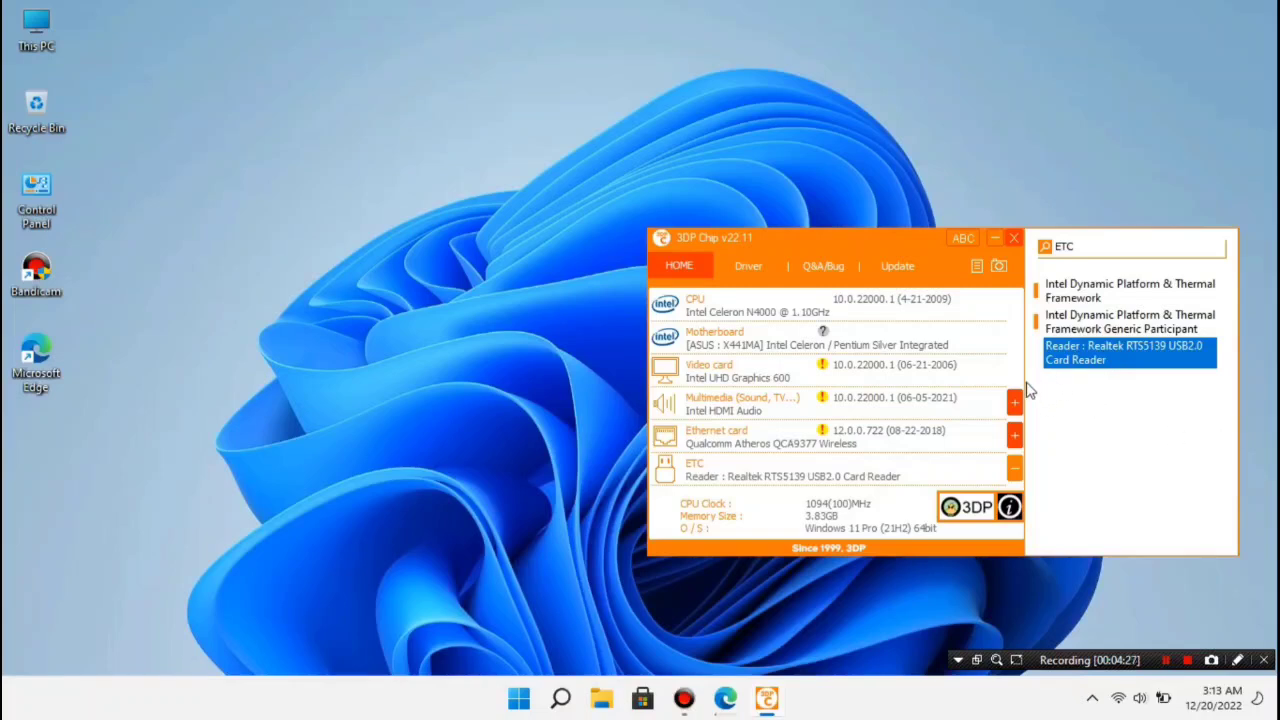
click(1014, 438)
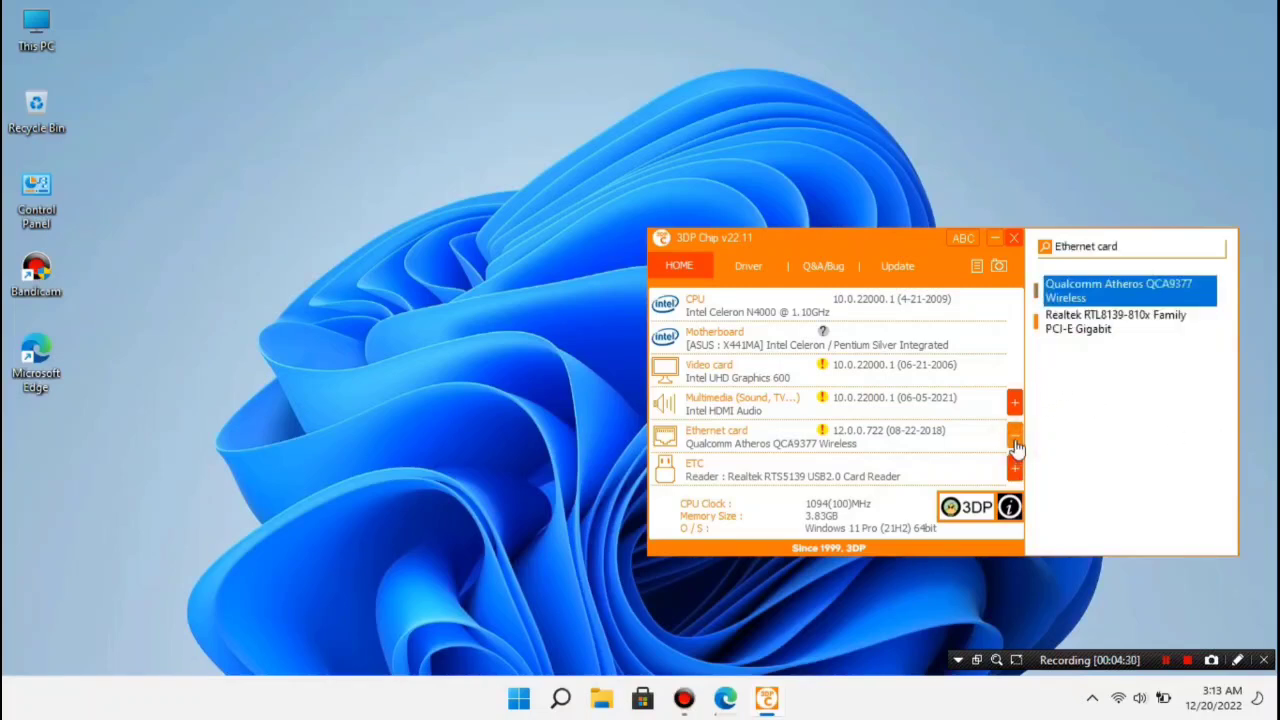
click(1014, 405)
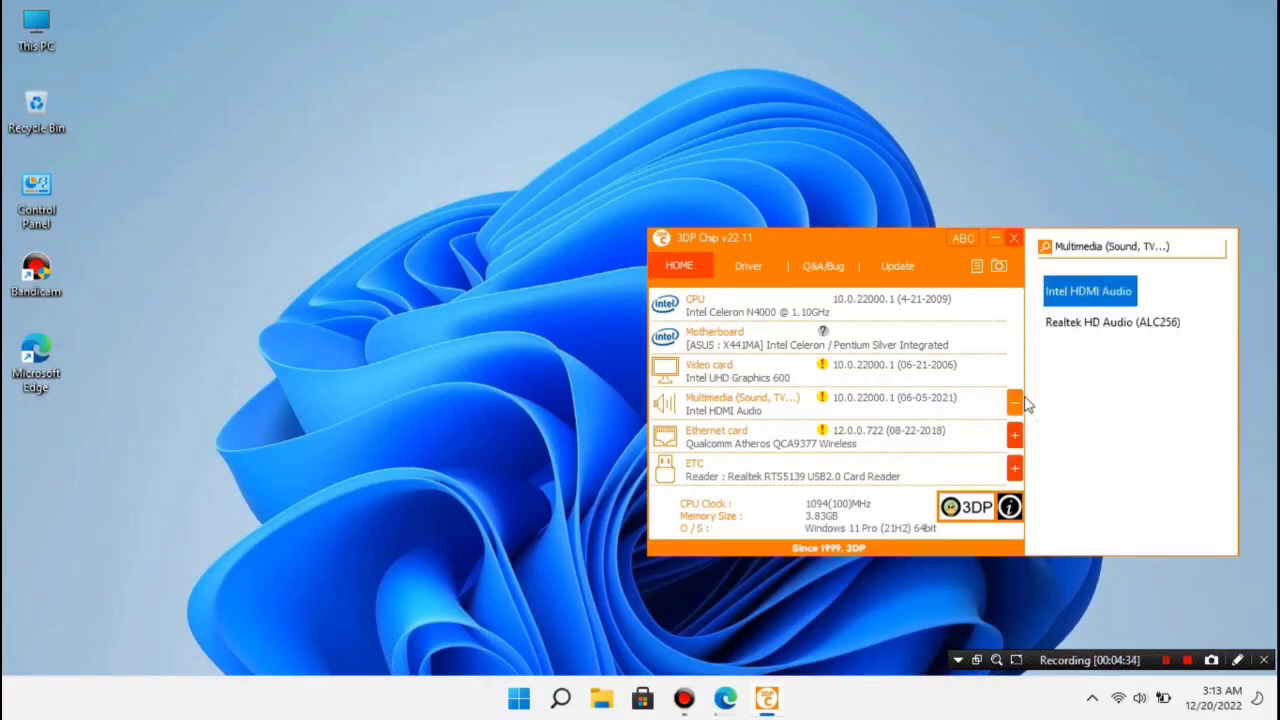
Close 3DP Chip without removing its settings and refresh the desktop.
click(1015, 242)
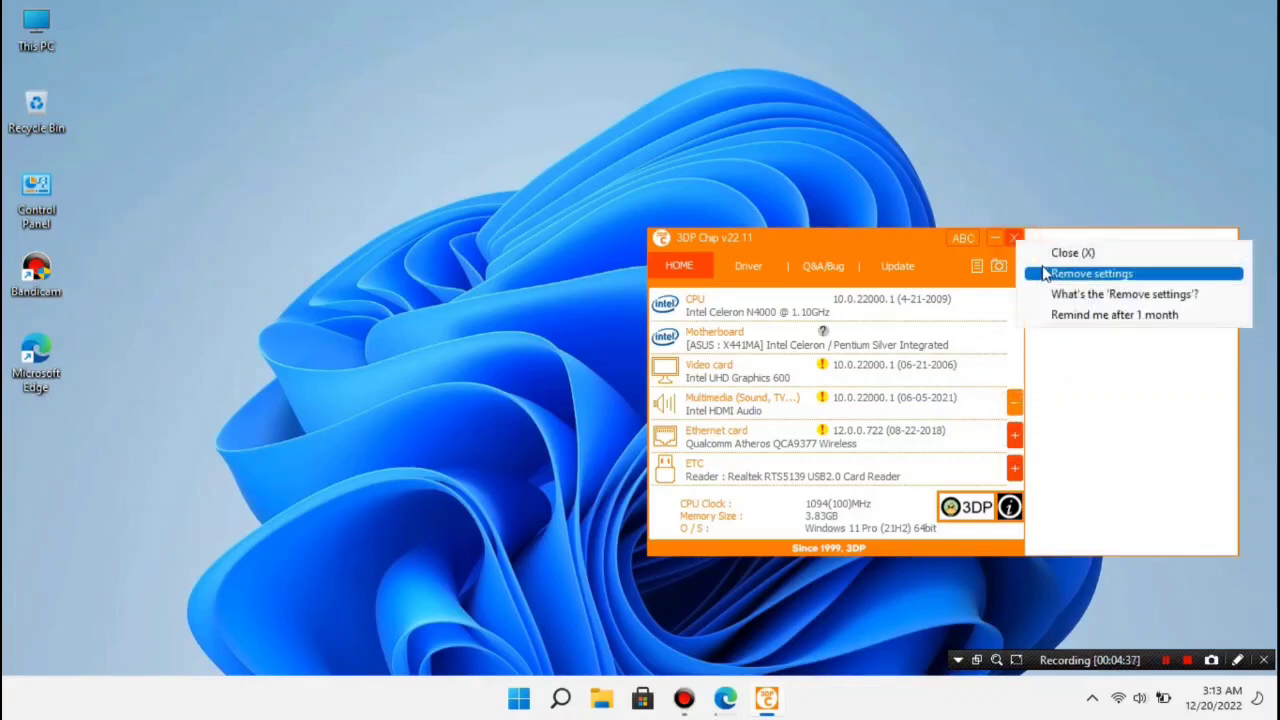
click(1068, 254)
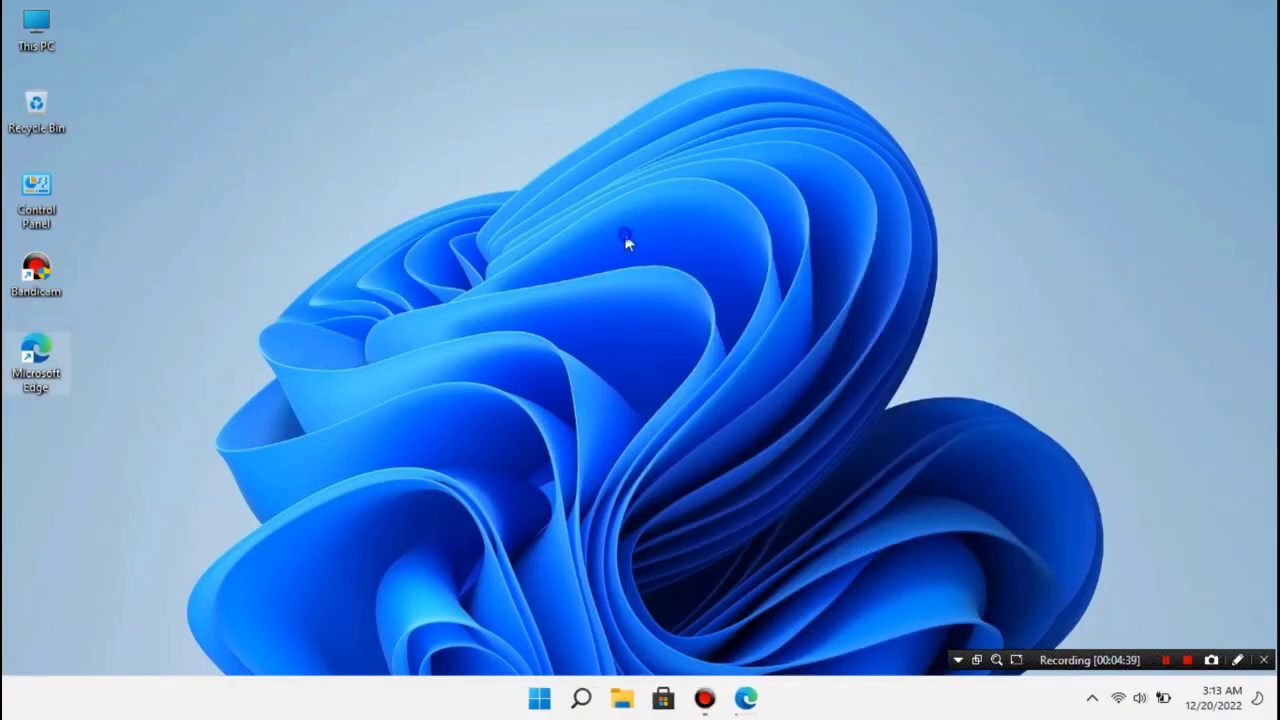
right_click(632, 240)
click(695, 312)
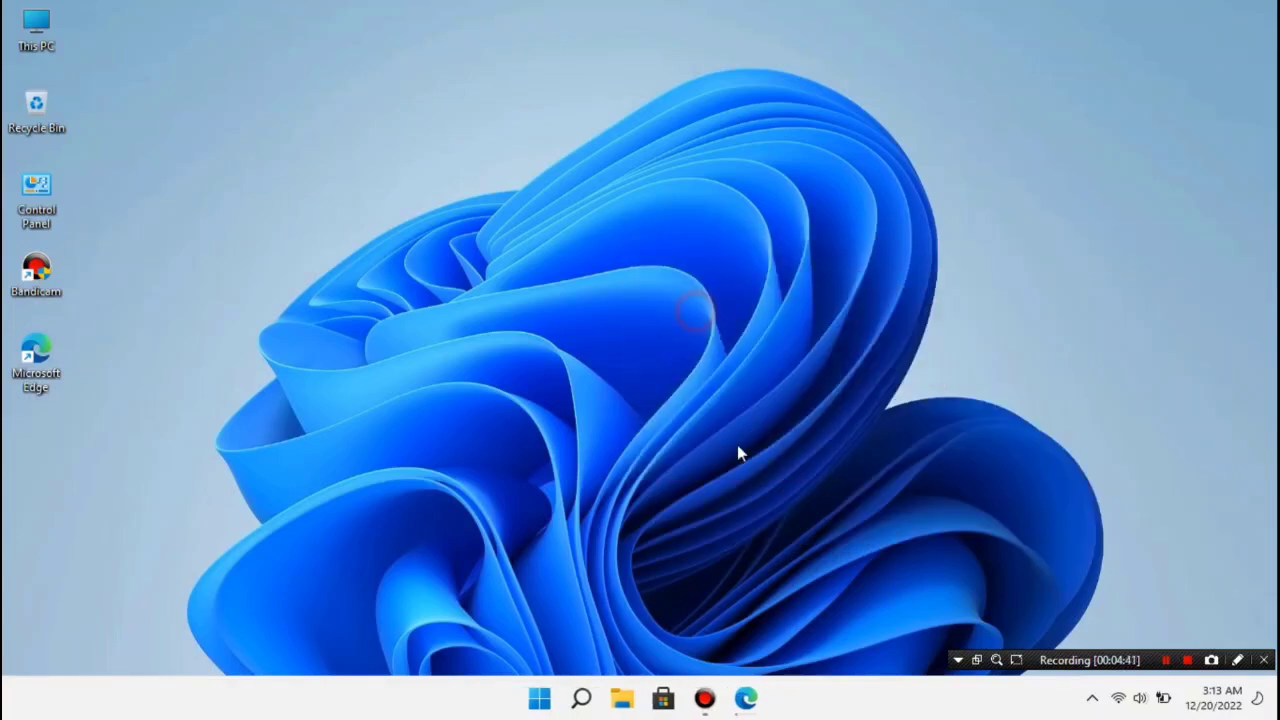
Return to Microsoft Edge, replace the 3DP driver page with a new tab and show the downloads list.
click(748, 699)
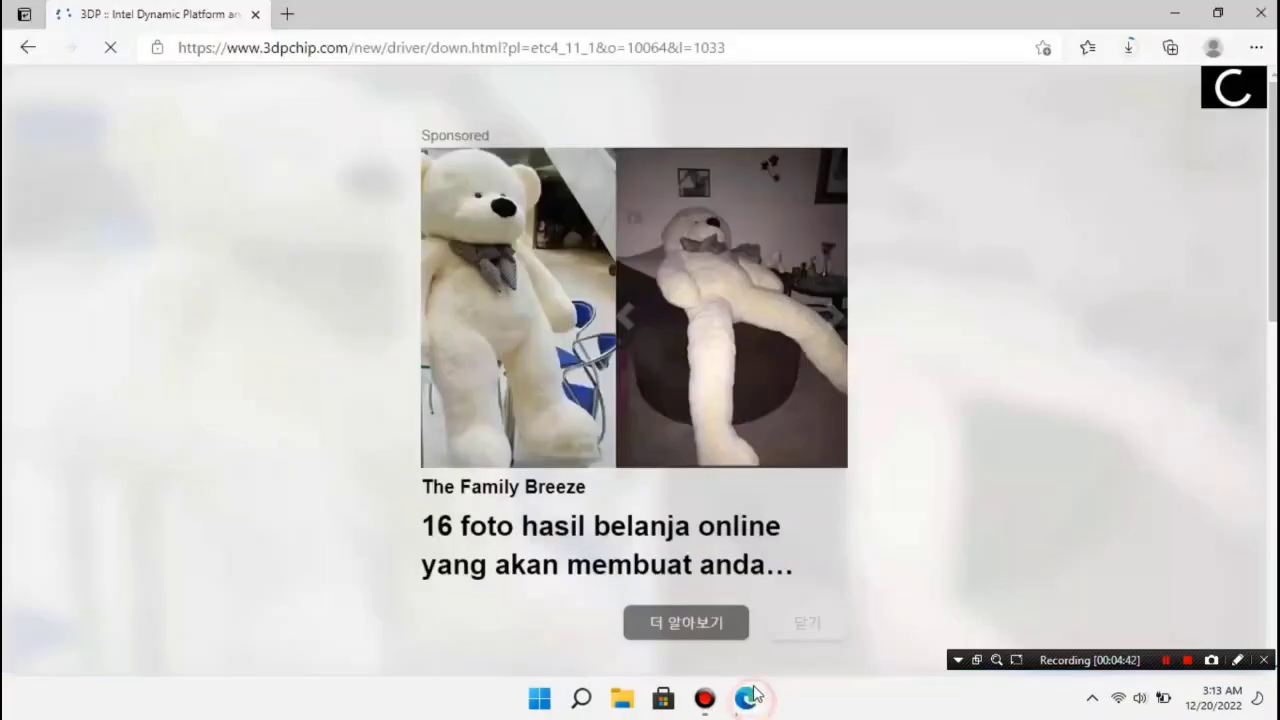
click(1130, 52)
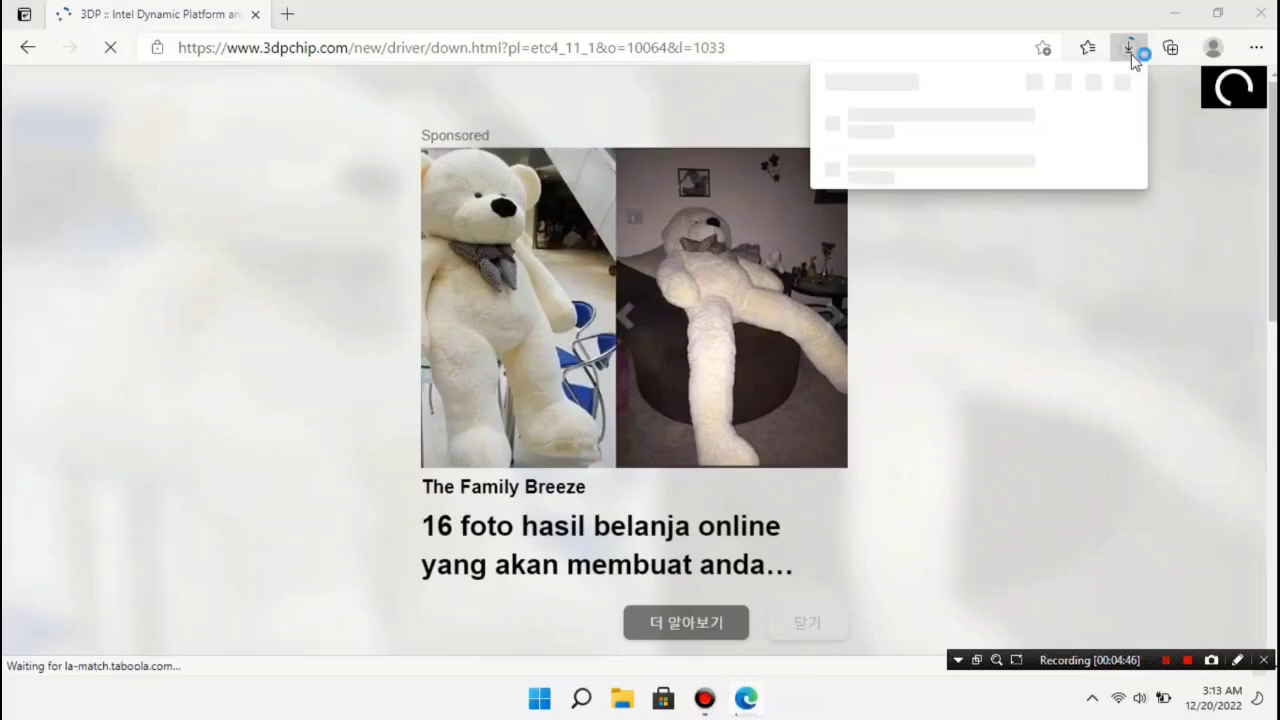
click(290, 16)
click(255, 14)
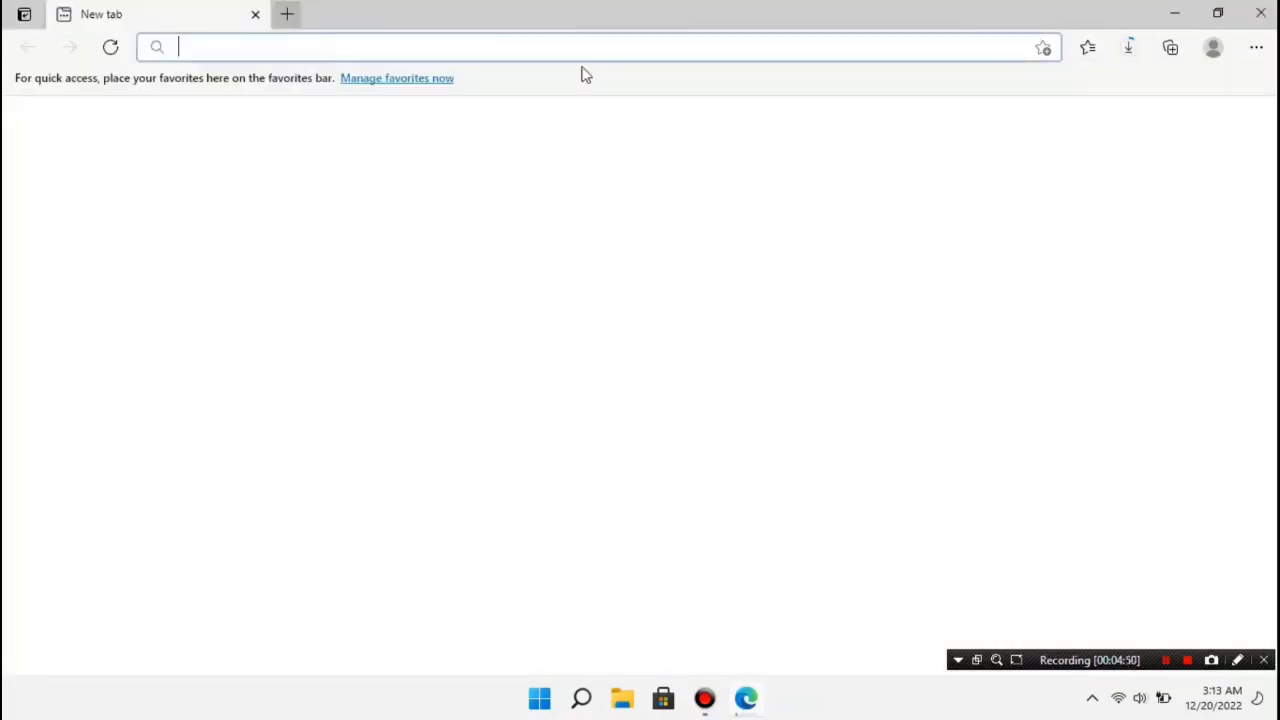
click(1127, 52)
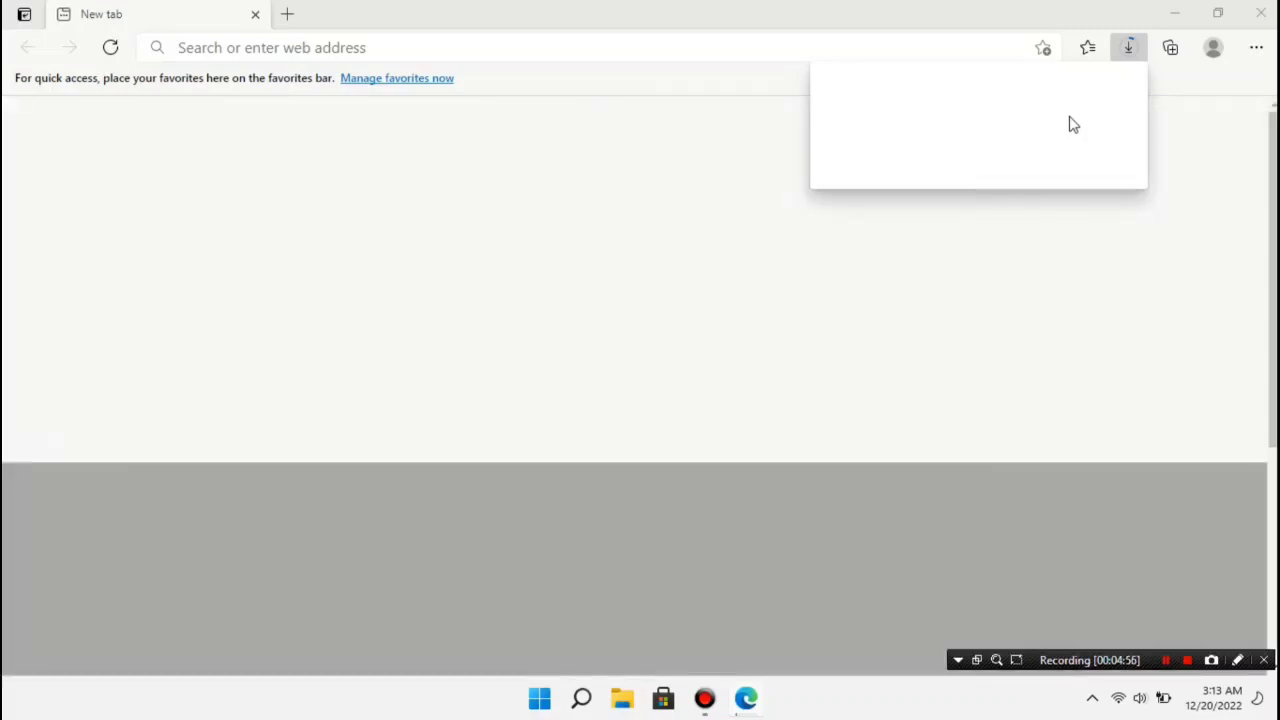
click(1256, 47)
click(1102, 270)
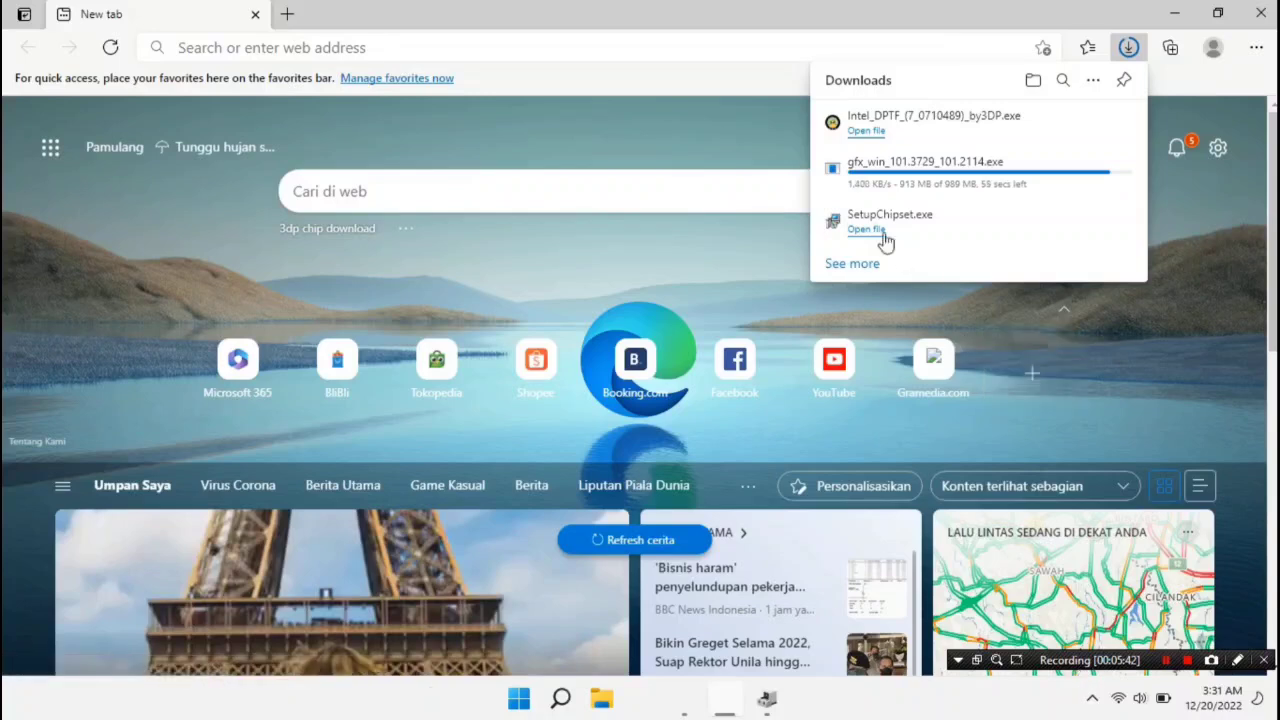
Run the downloaded SetupChipset.exe and start installing the Intel Chipset Device Software.
click(870, 236)
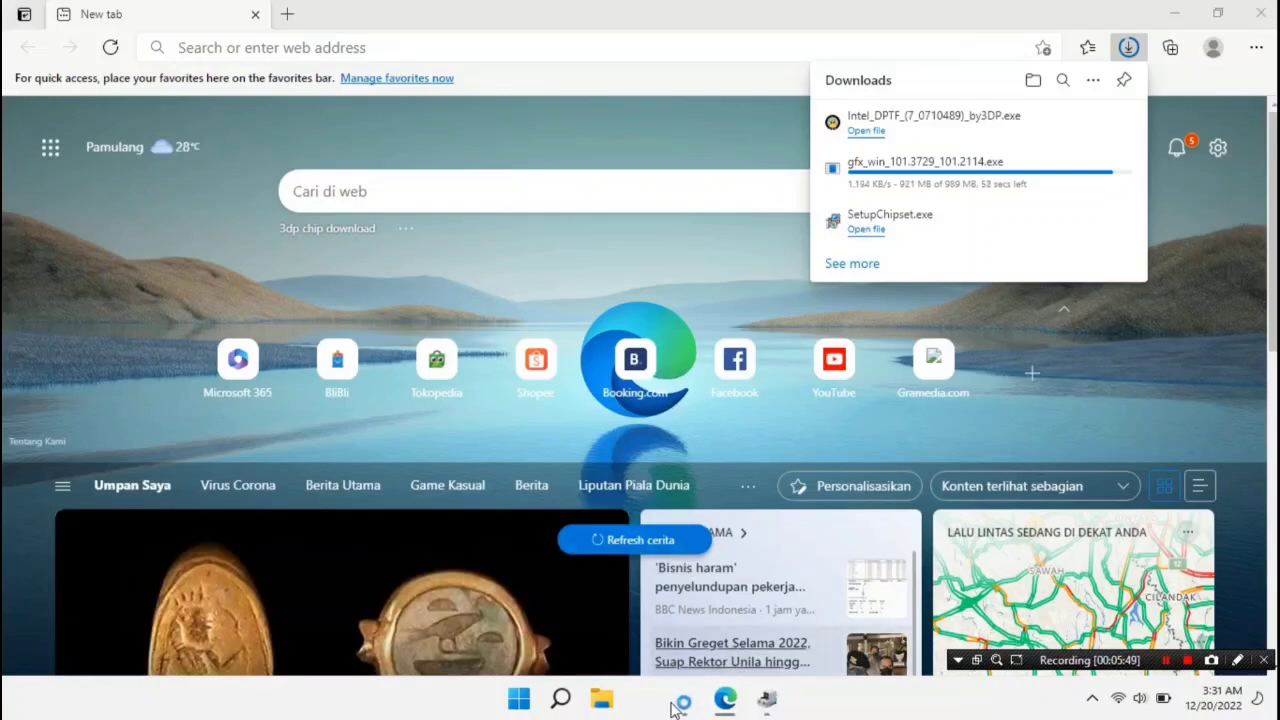
mouse_move(681, 708)
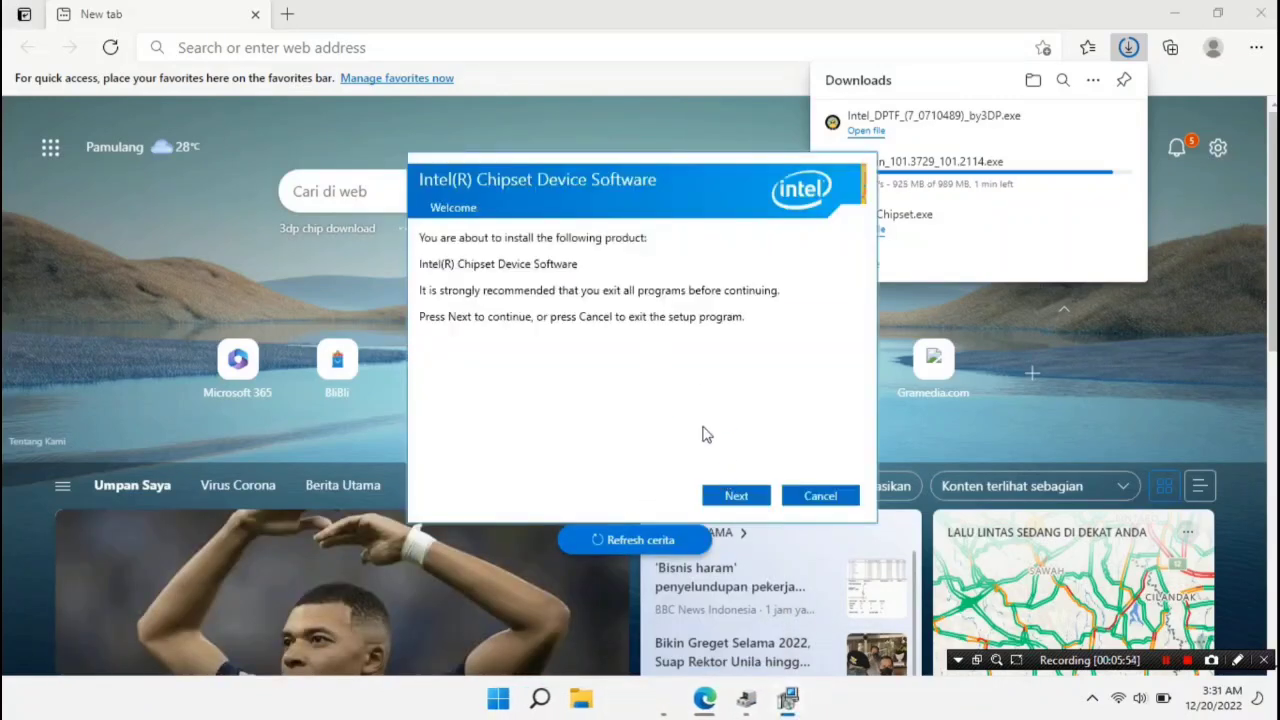
click(736, 496)
click(733, 496)
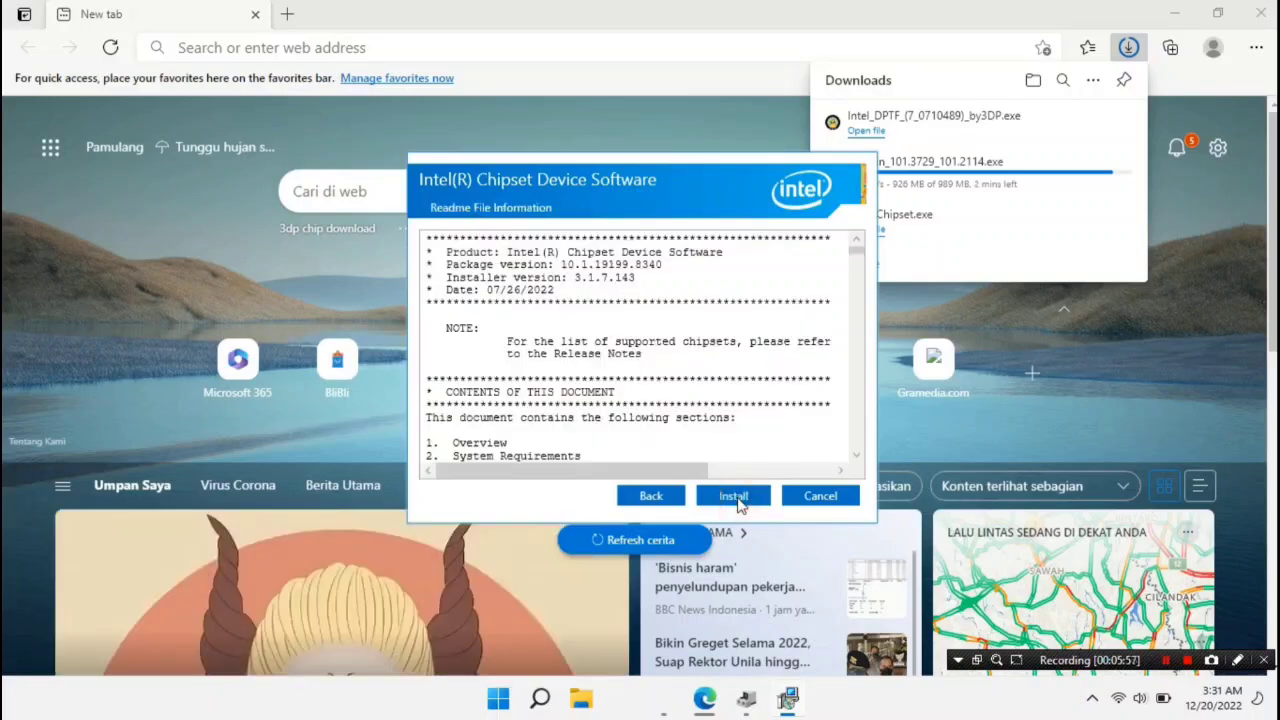
click(736, 496)
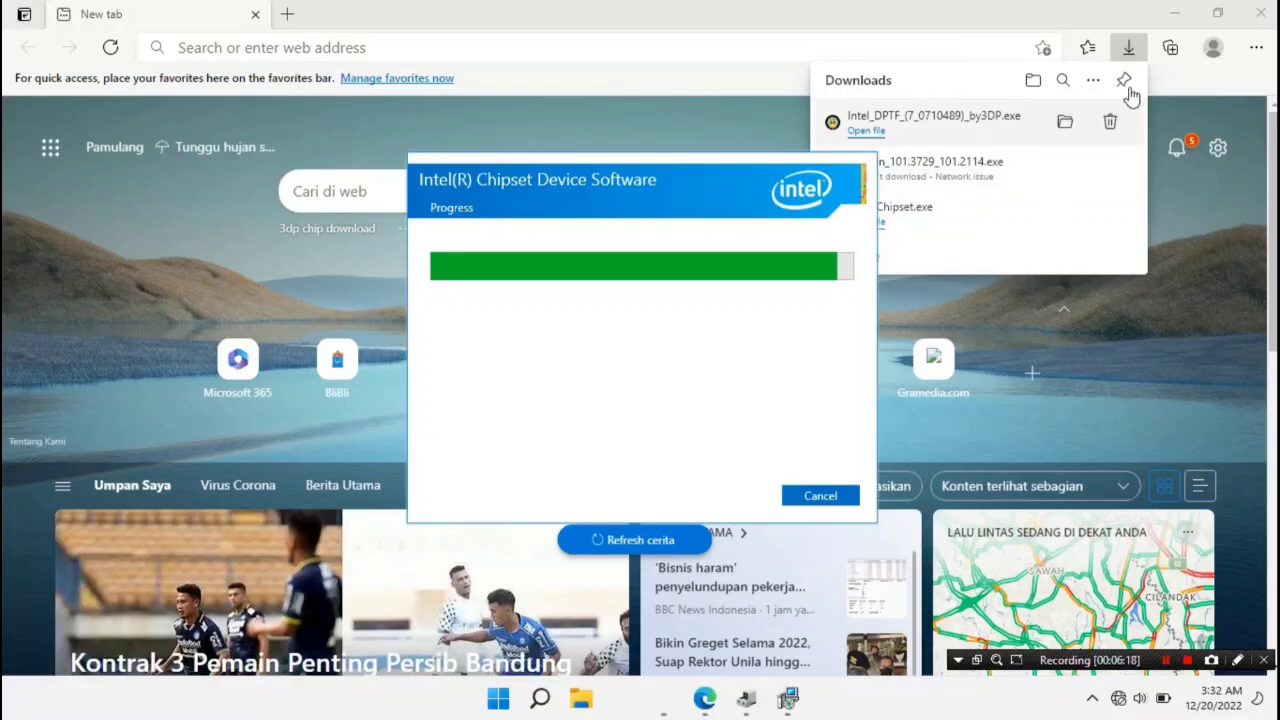
Check the network connection, resume the gfx_win_101.3729_101.2114.exe download, and finish the chipset setup with the restart postponed.
mouse_move(1103, 168)
click(1116, 698)
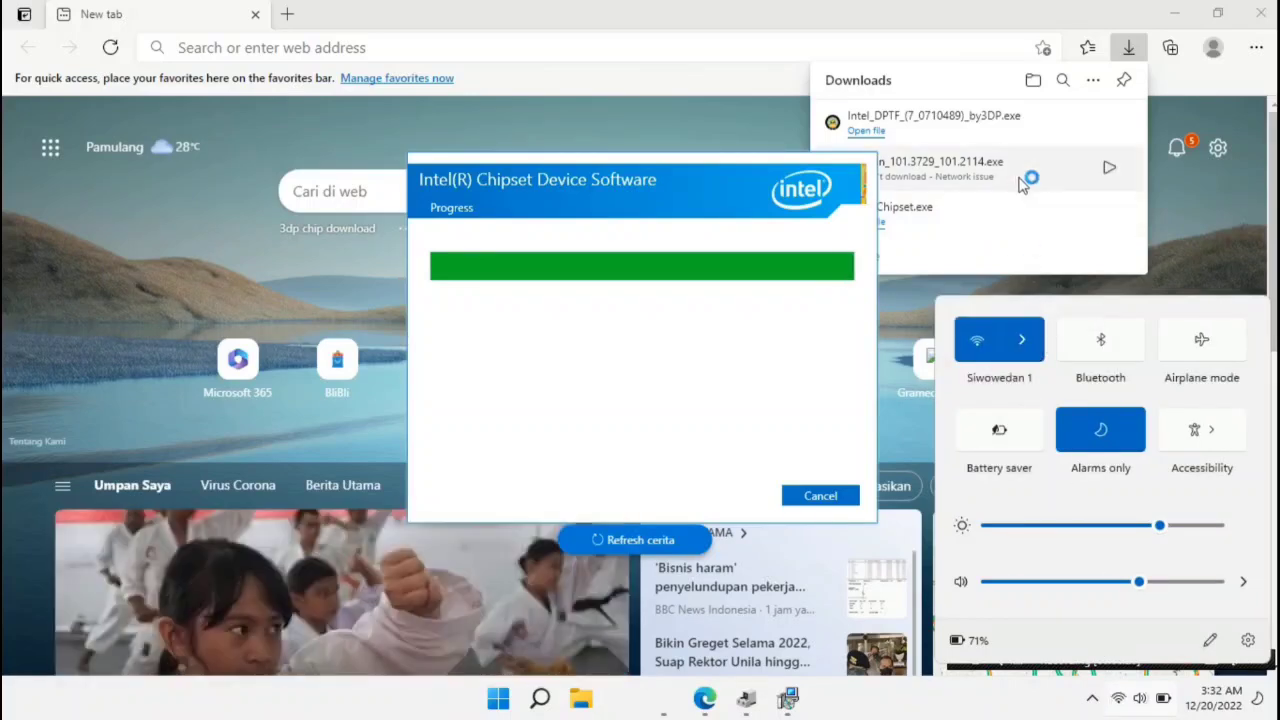
click(1109, 166)
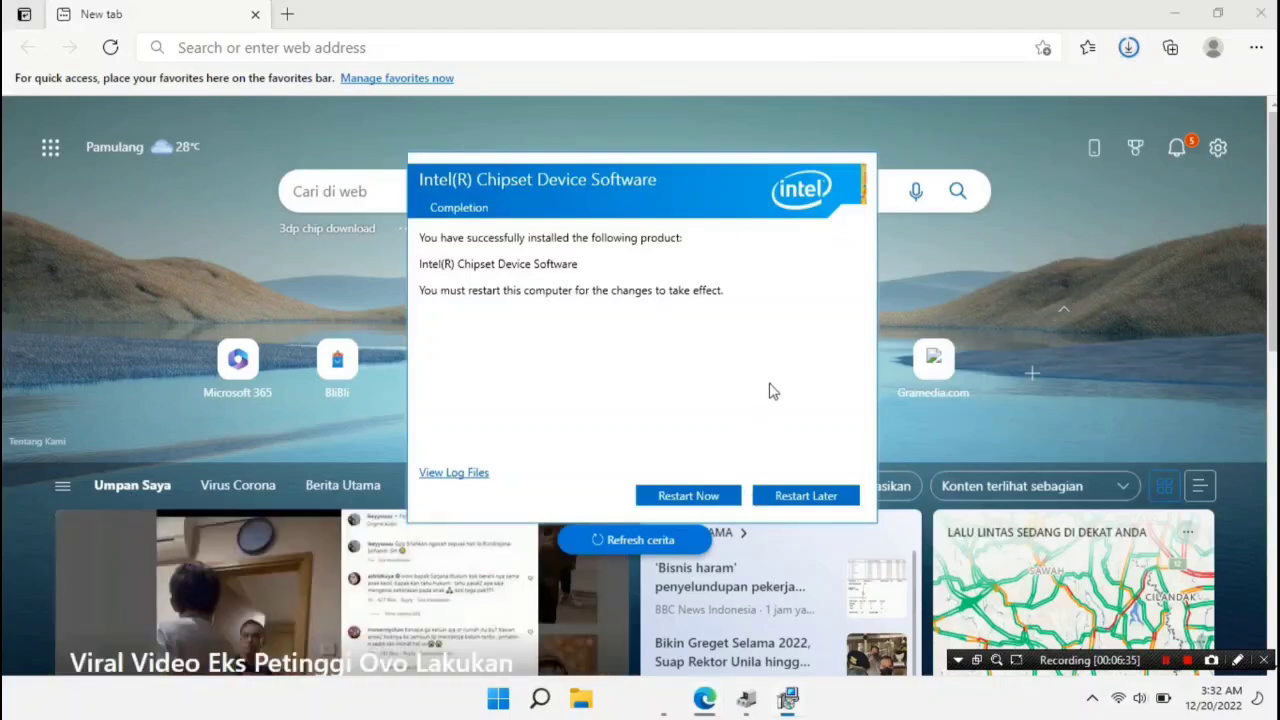
click(822, 496)
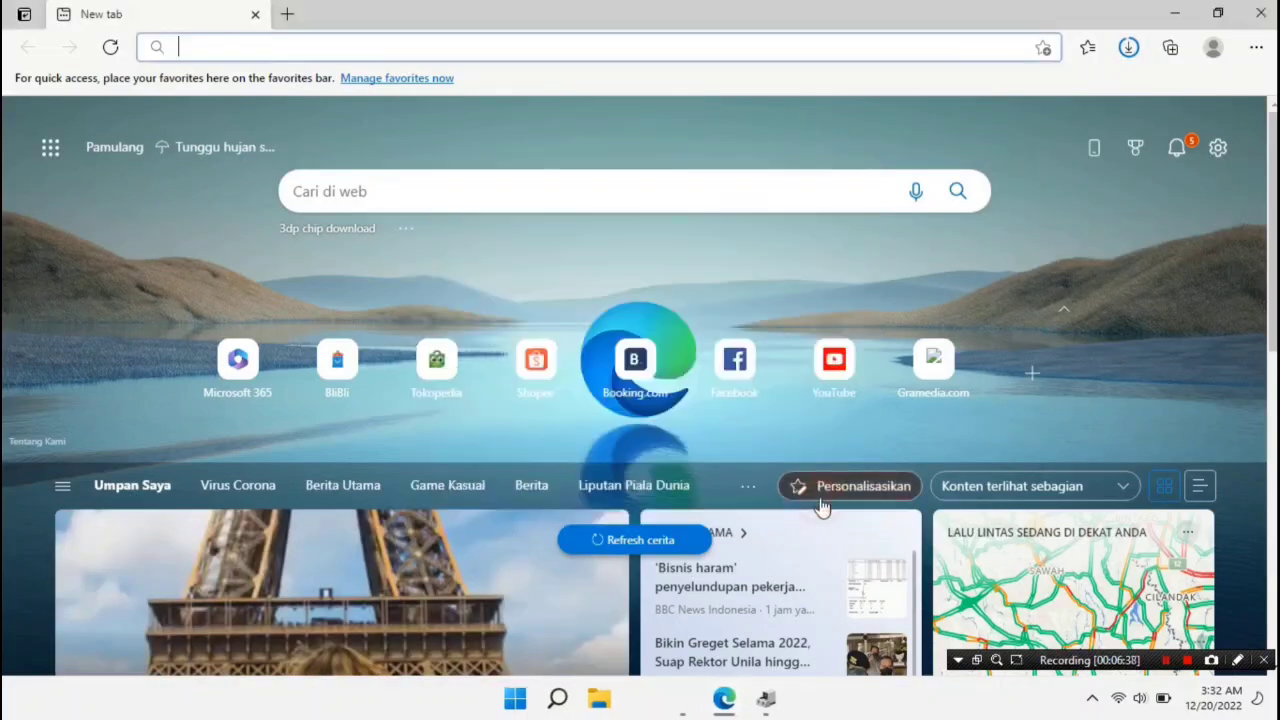
Run Intel_DPTF_(7_0710489)_by3DP.exe, extract it to C:\3DP\Edition\Intel_DPTF\0710489 and complete the device driver installation wizard.
click(1140, 50)
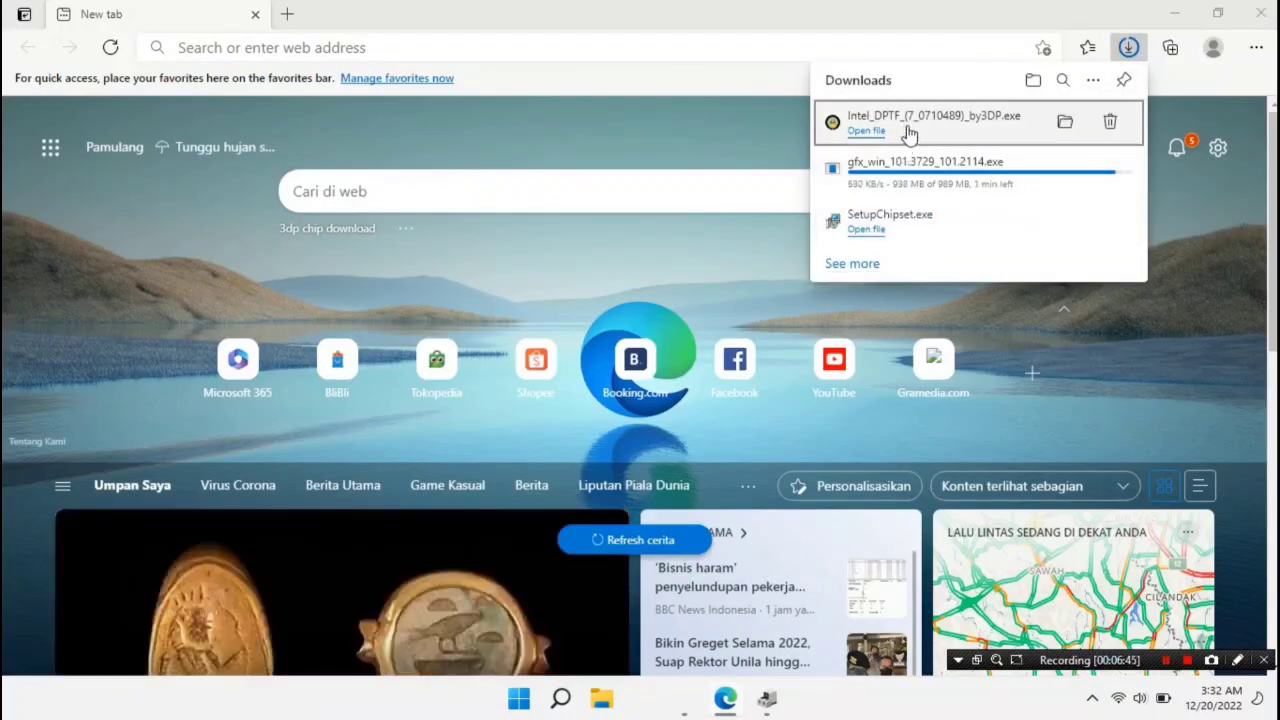
click(872, 132)
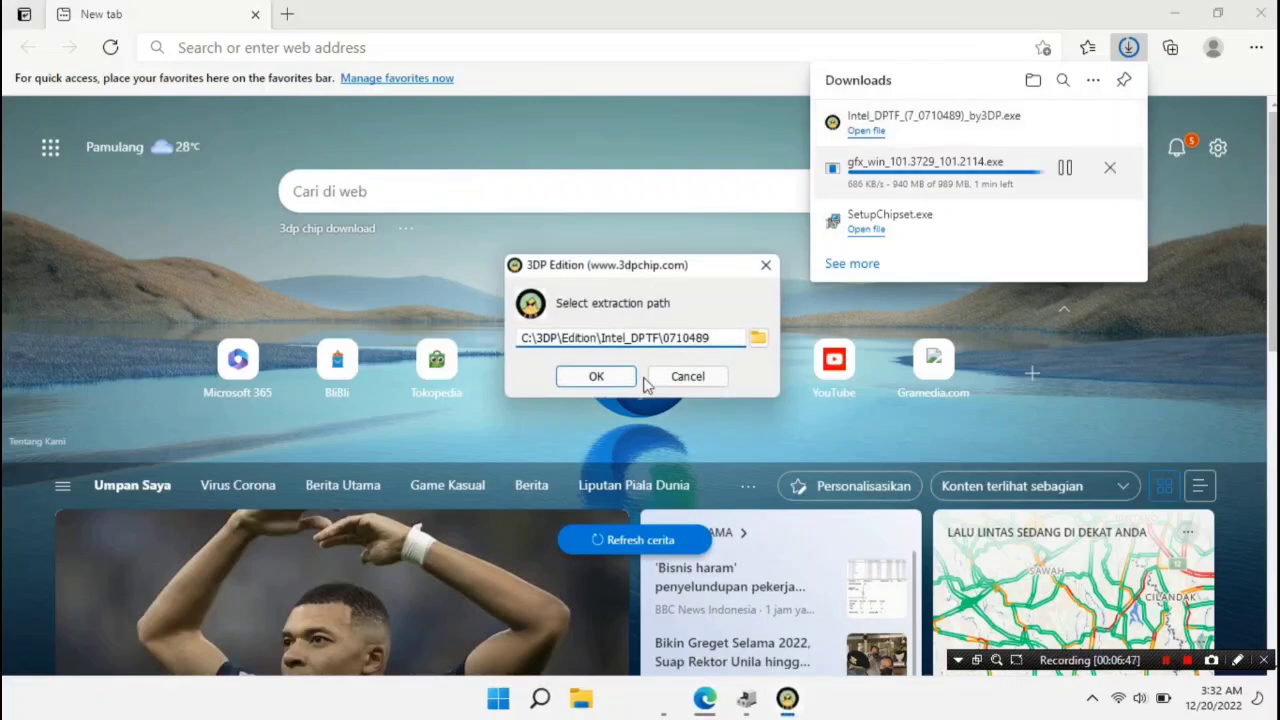
click(590, 378)
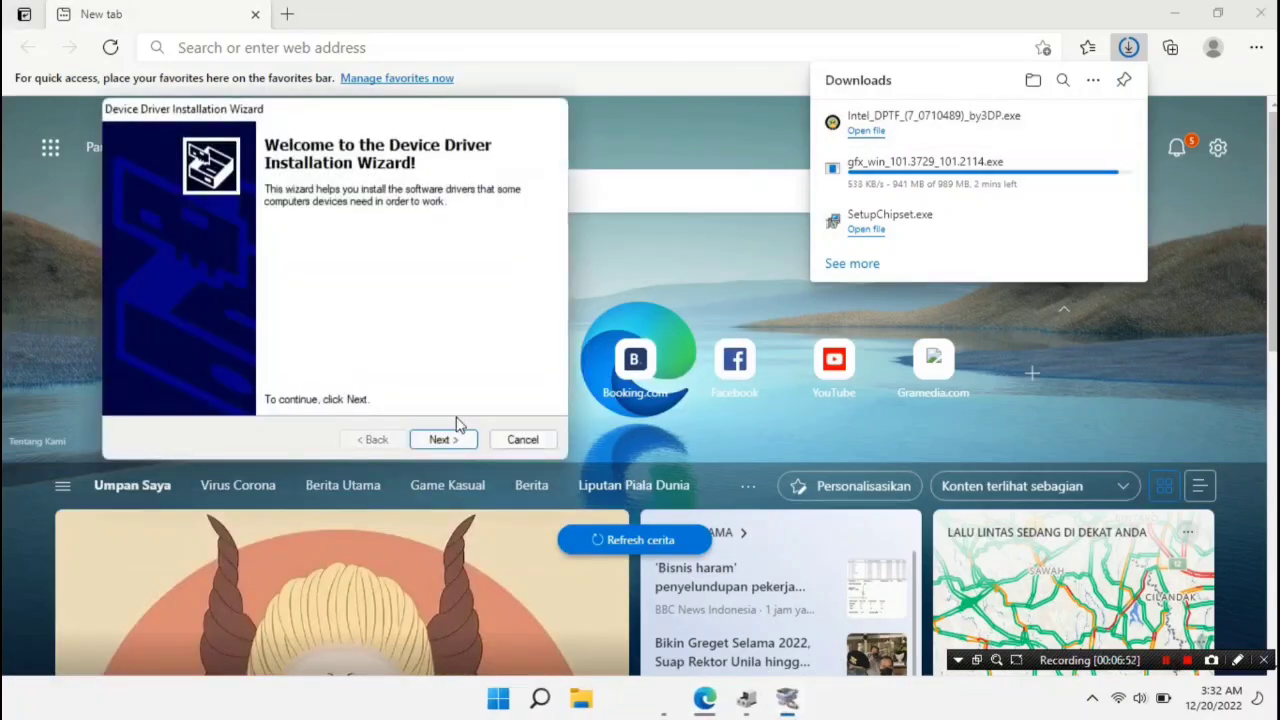
click(446, 440)
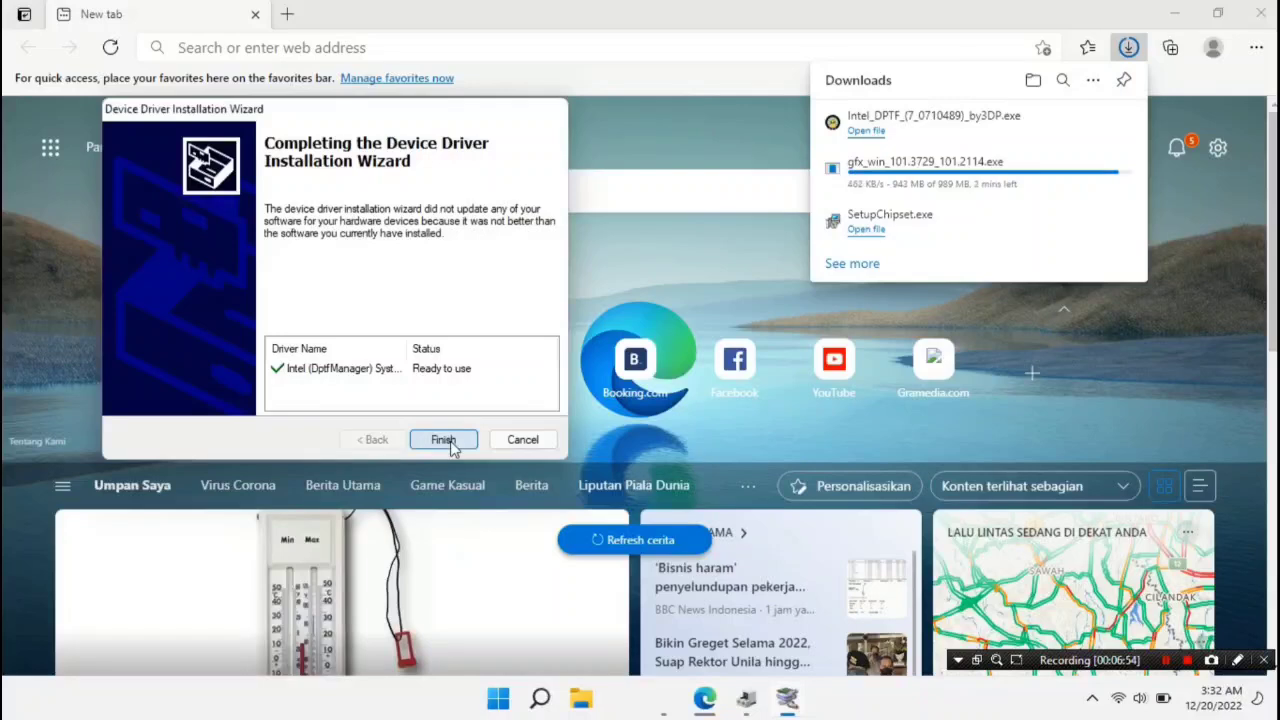
click(443, 440)
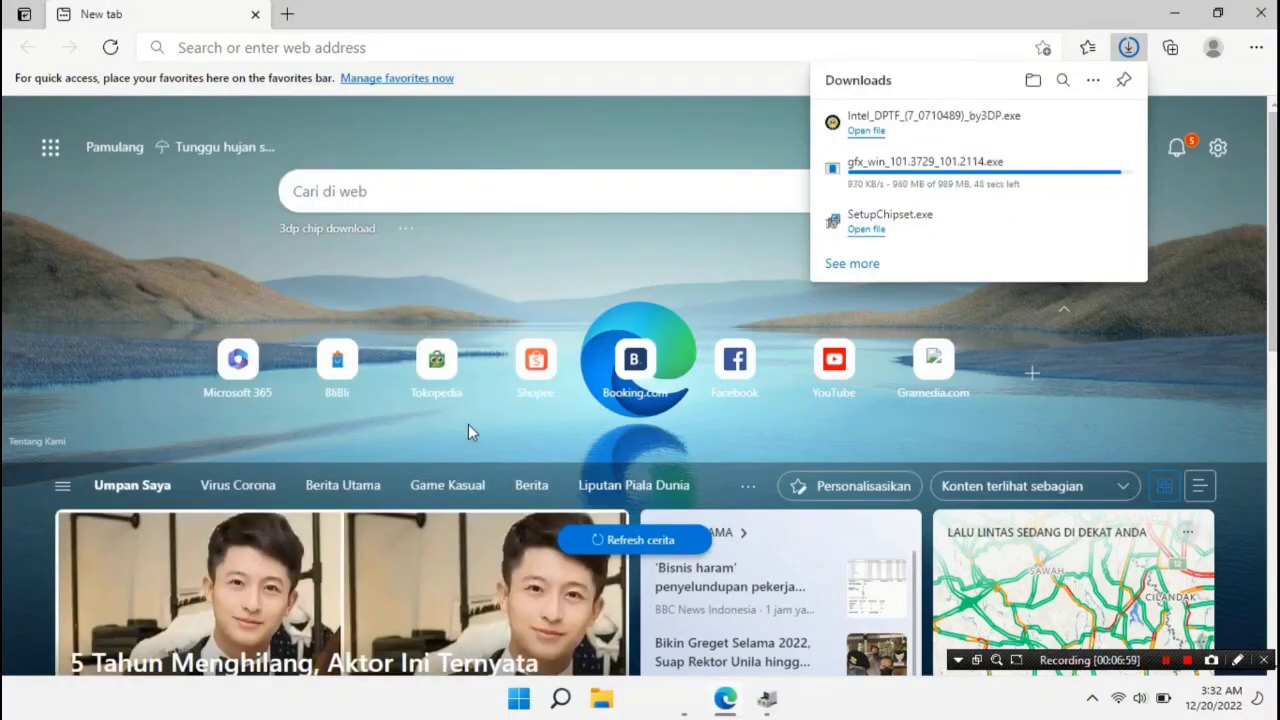
Once the gfx_win_101.3729_101.2114.exe download has finished, run it and begin the Intel graphics driver installation.
mouse_move(876, 212)
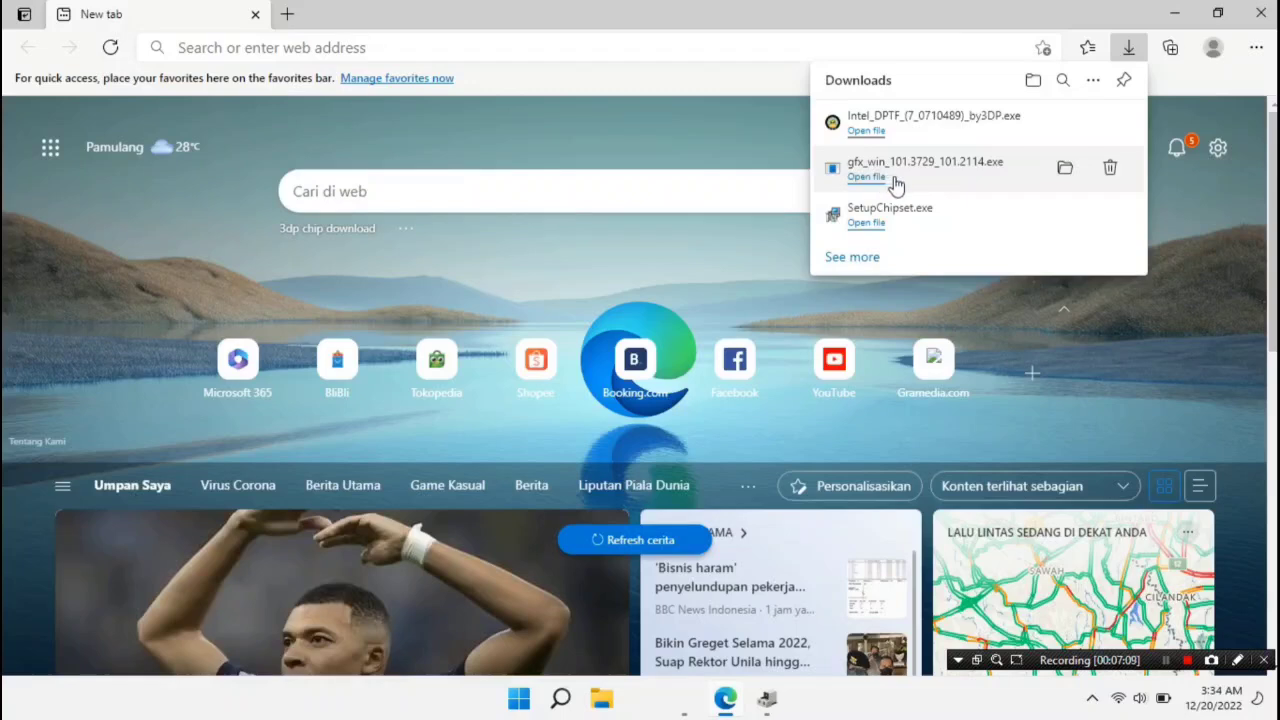
click(1091, 699)
click(1091, 699)
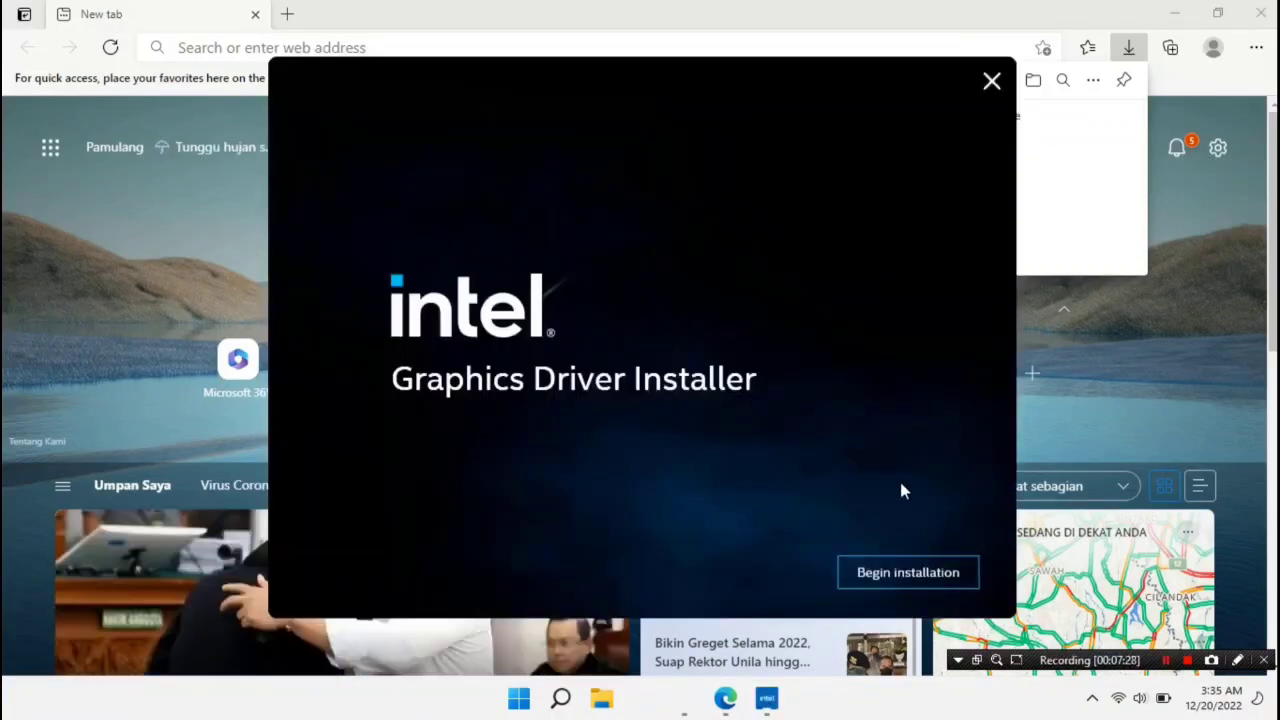
click(903, 574)
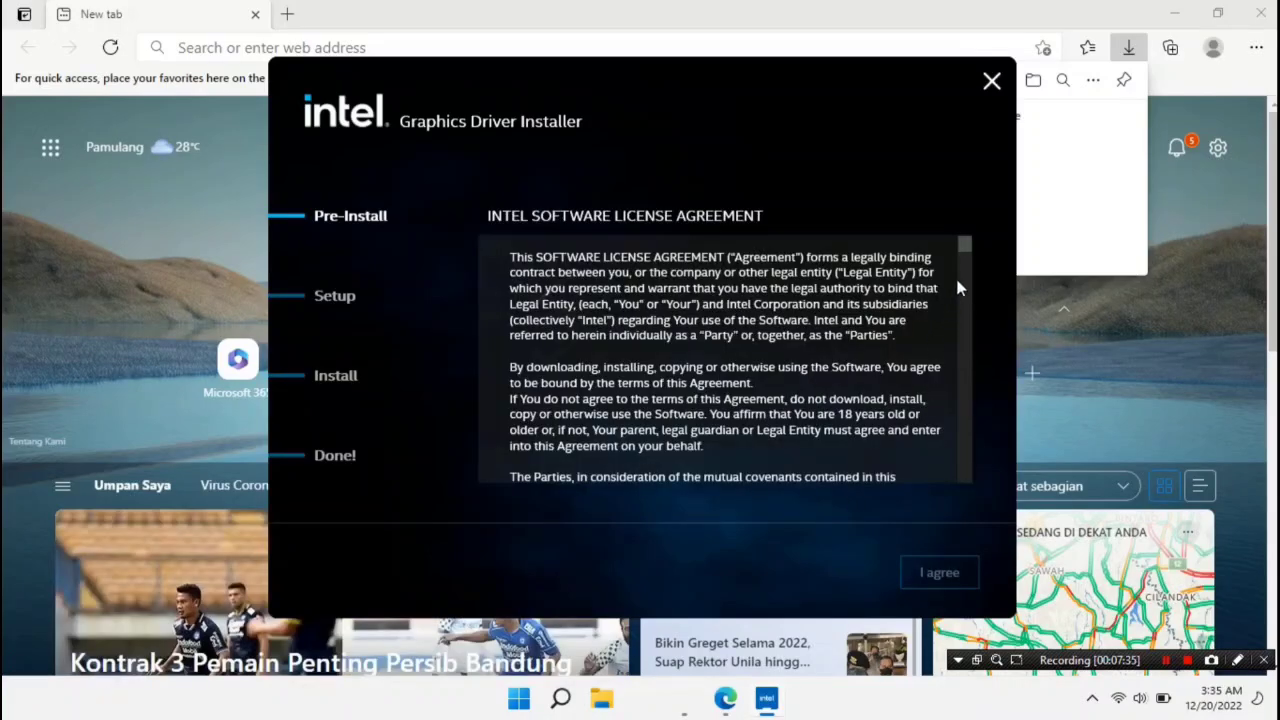
Accept the Intel software license agreement, install the graphics driver and Graphics Command Center without a clean installation, and finish without rebooting.
drag(965, 250, 969, 488)
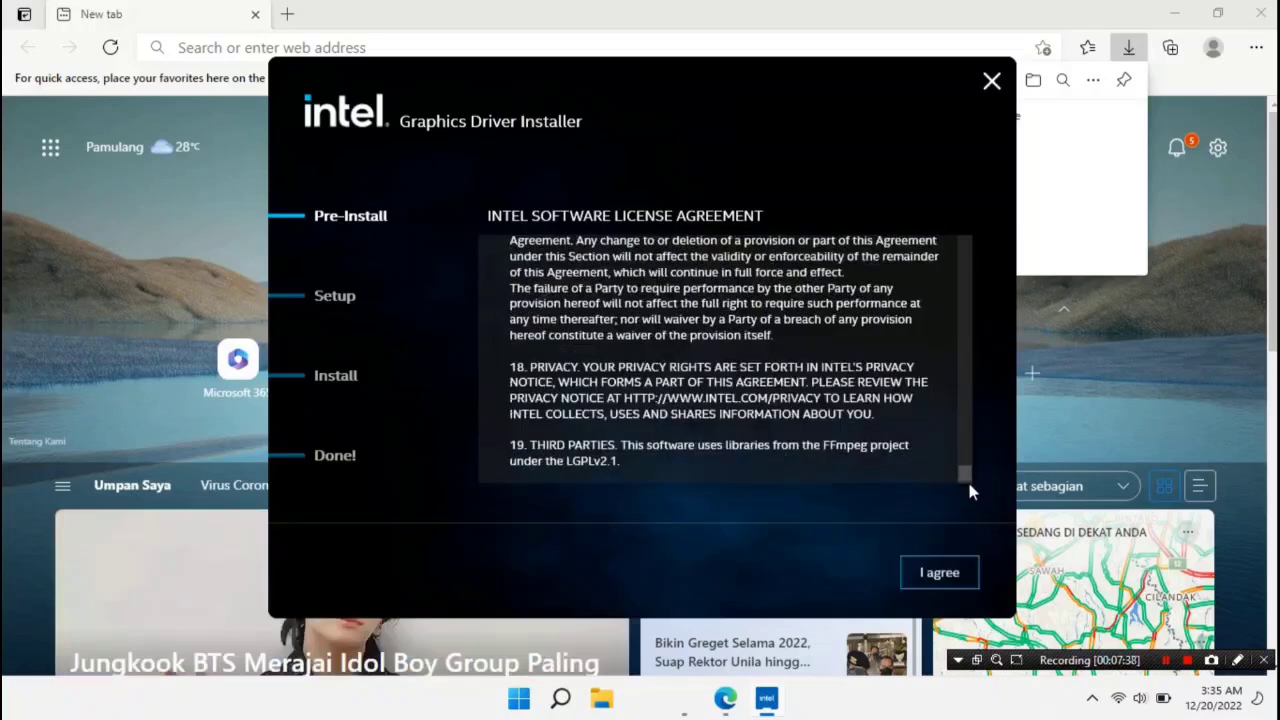
click(935, 578)
click(936, 578)
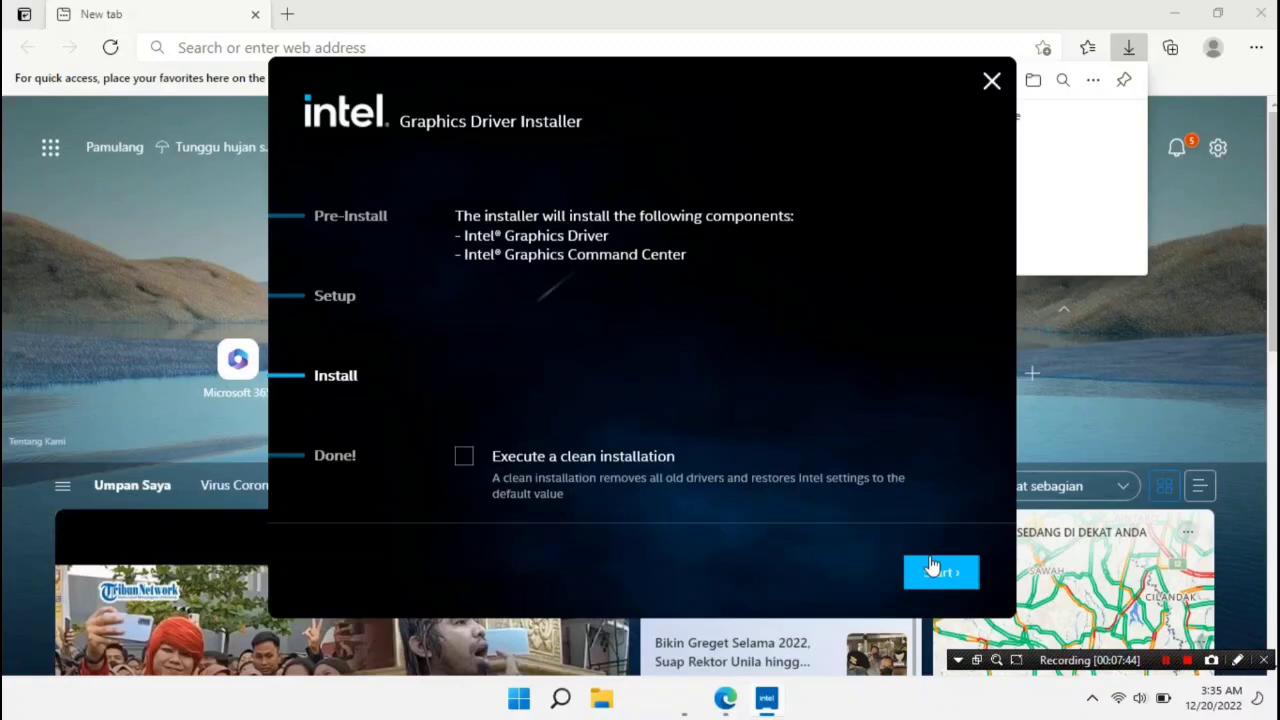
click(930, 575)
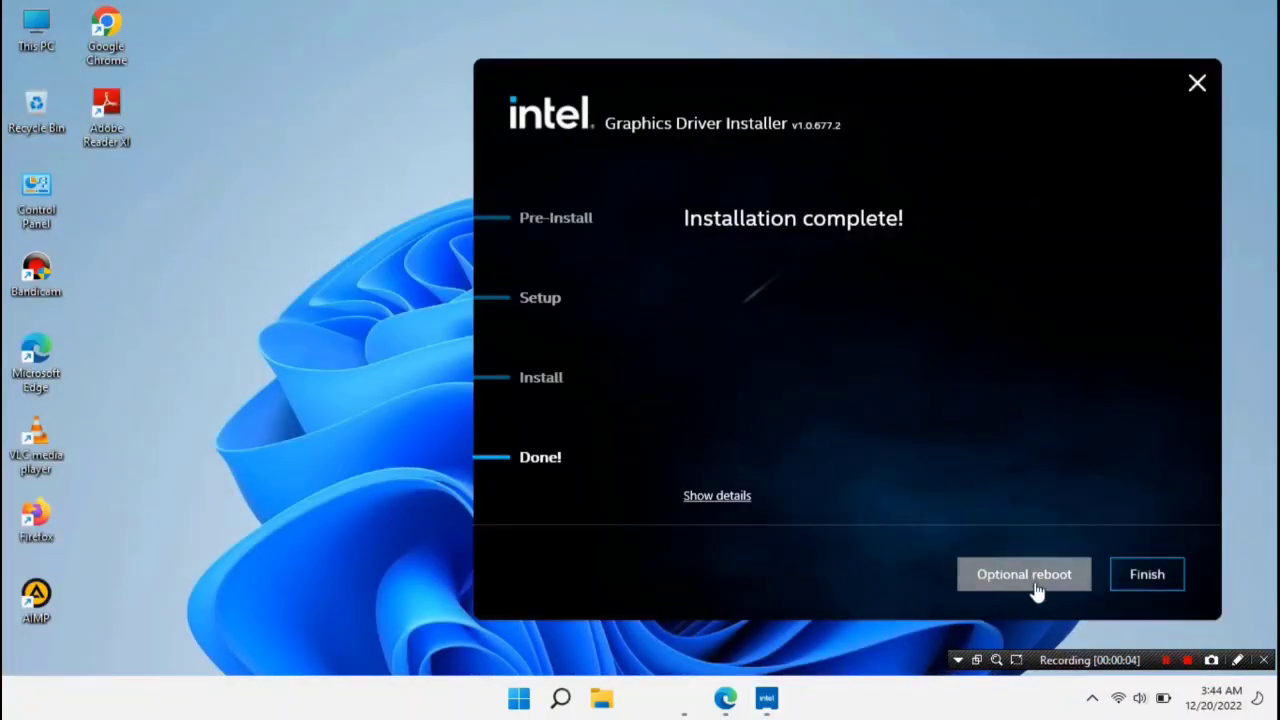
click(1145, 576)
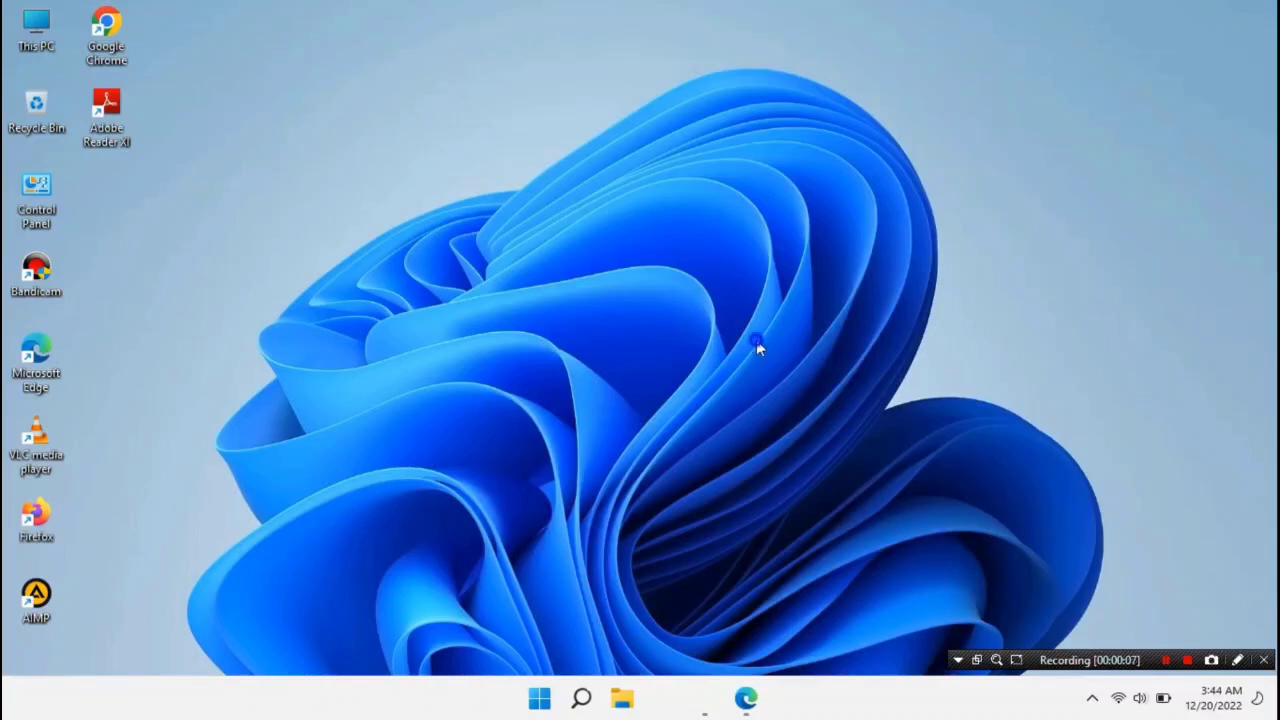
Put the desktop icons in alphabetical order and open Device Manager in This PC's Computer Management.
right_click(816, 390)
click(814, 364)
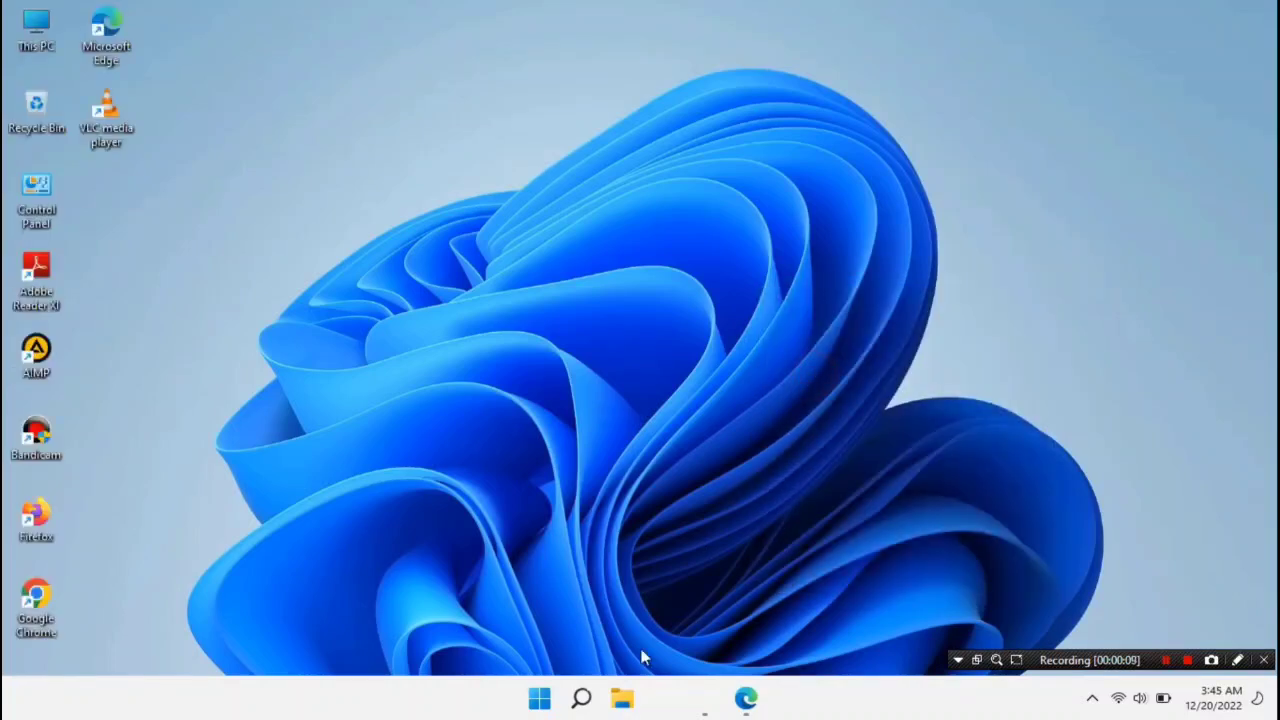
right_click(35, 27)
click(88, 82)
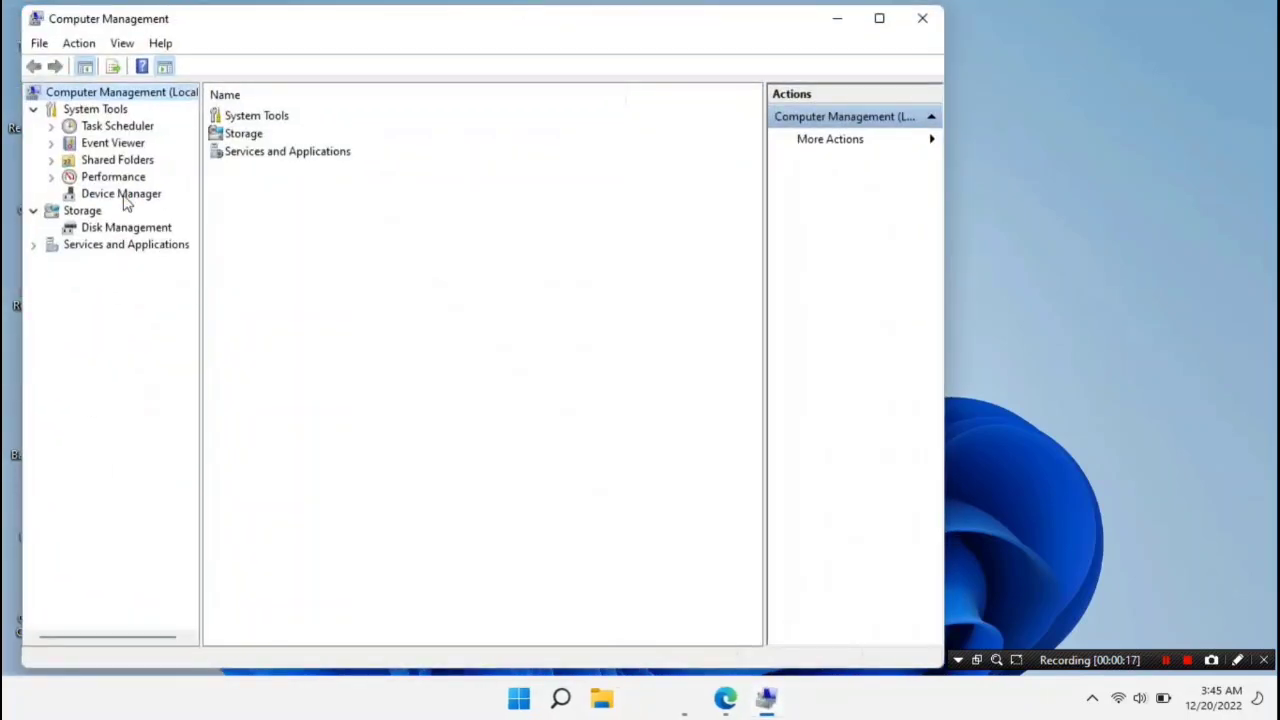
click(125, 196)
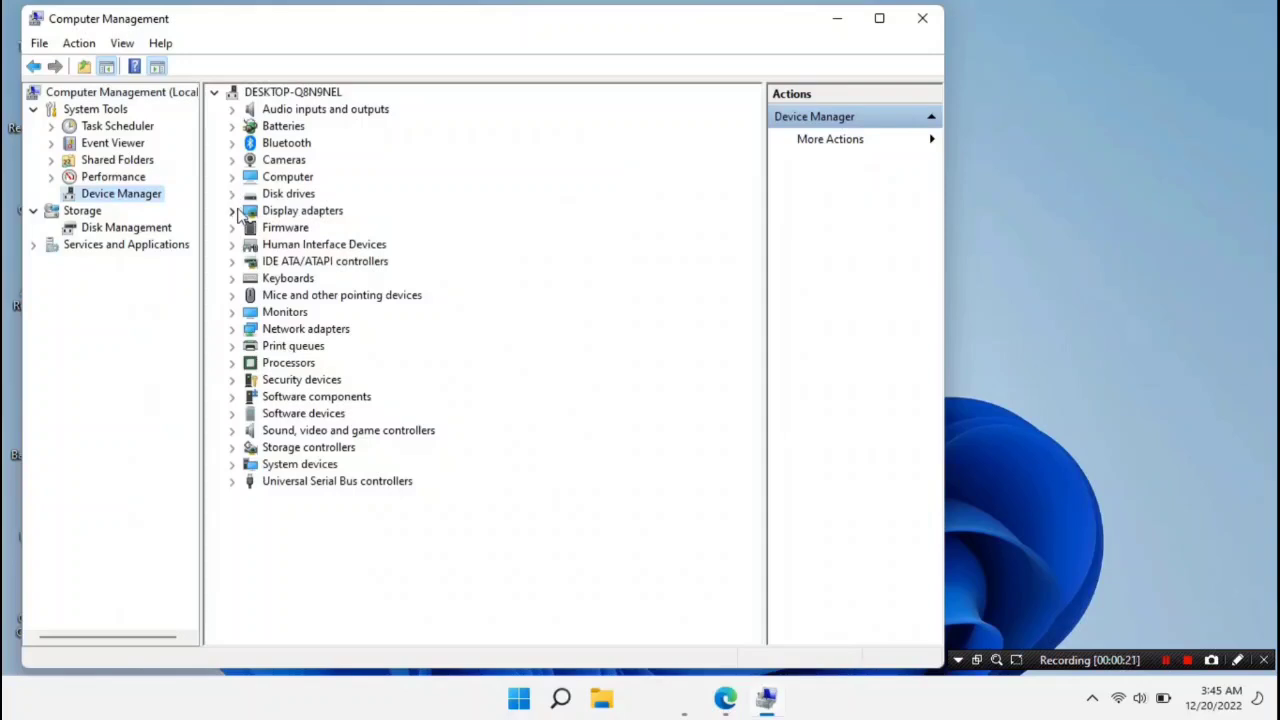
Check the installed devices under display adapters, firmware, human interface devices, keyboards, mice, monitors and network adapters.
click(232, 210)
click(334, 227)
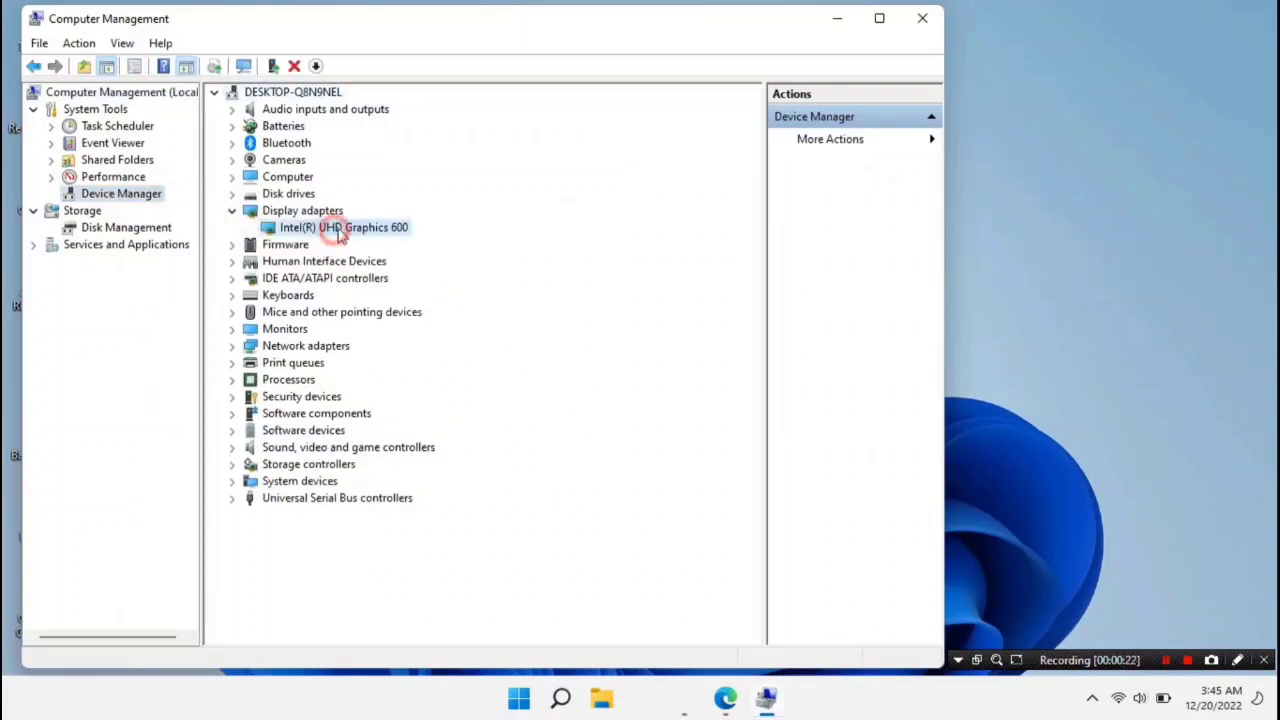
click(232, 244)
click(232, 278)
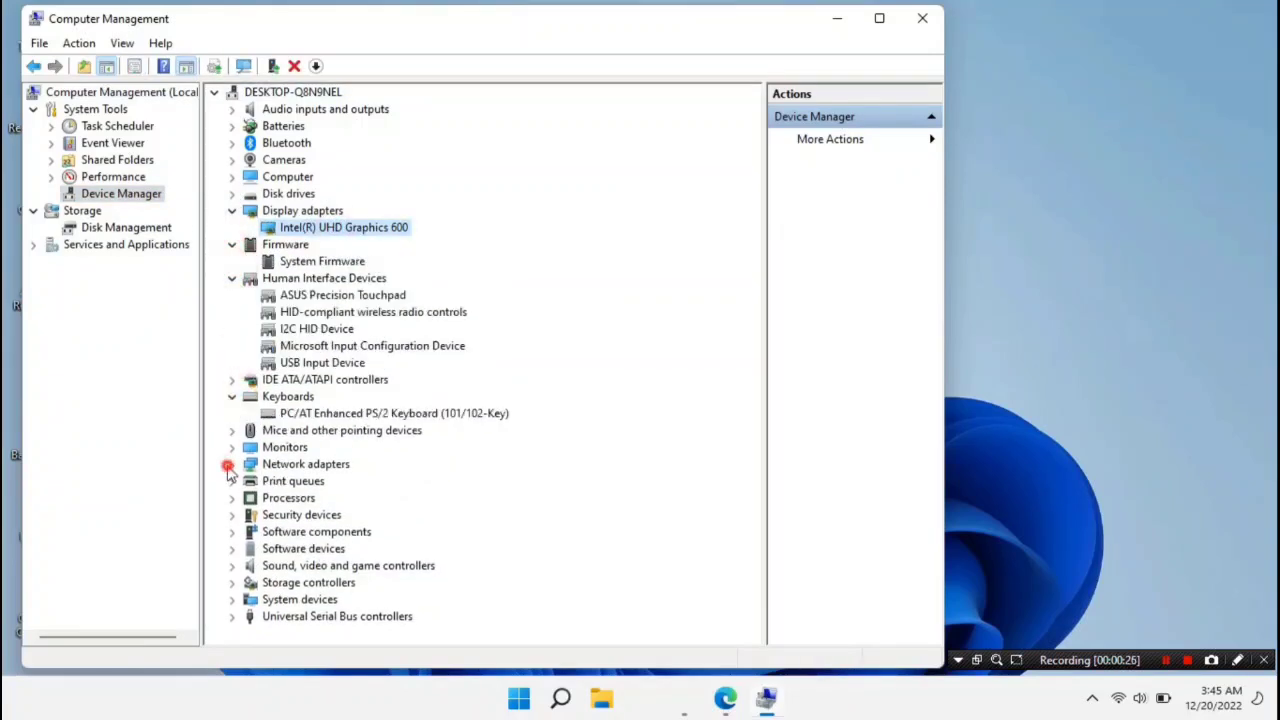
click(231, 498)
click(231, 465)
click(231, 447)
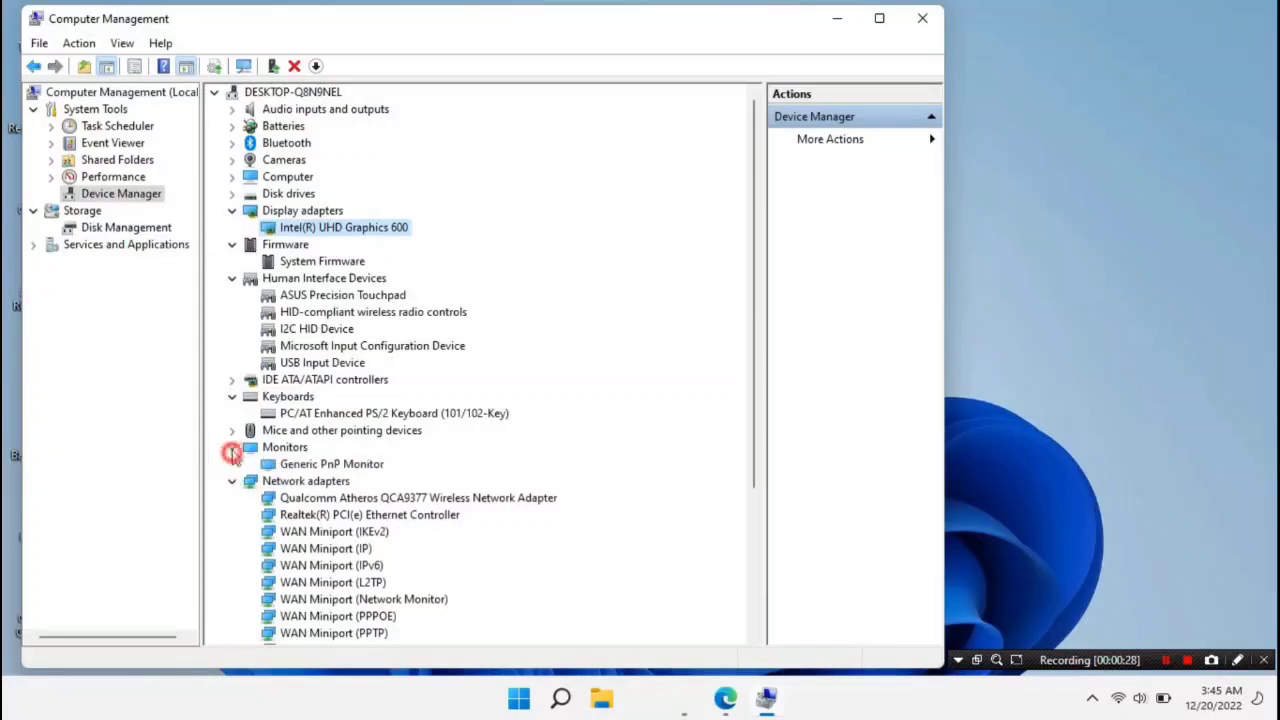
click(231, 430)
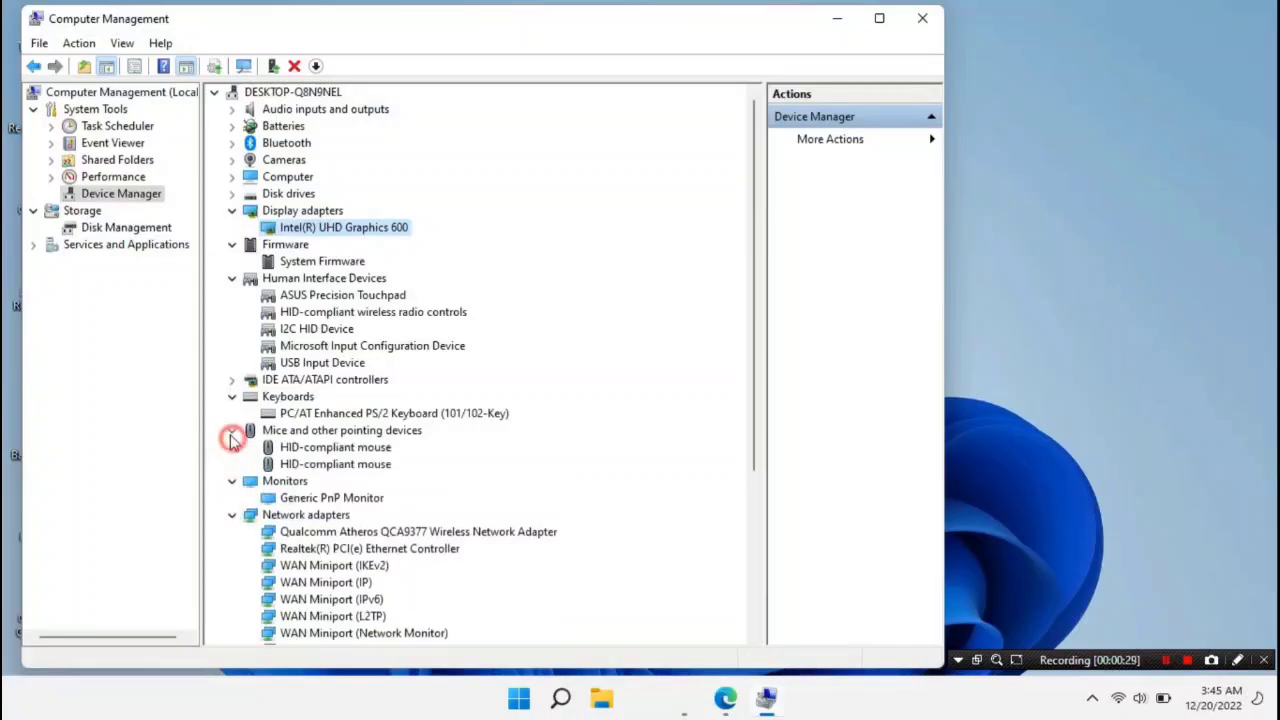
Close Computer Management and refresh the desktop.
click(922, 18)
right_click(555, 254)
click(620, 331)
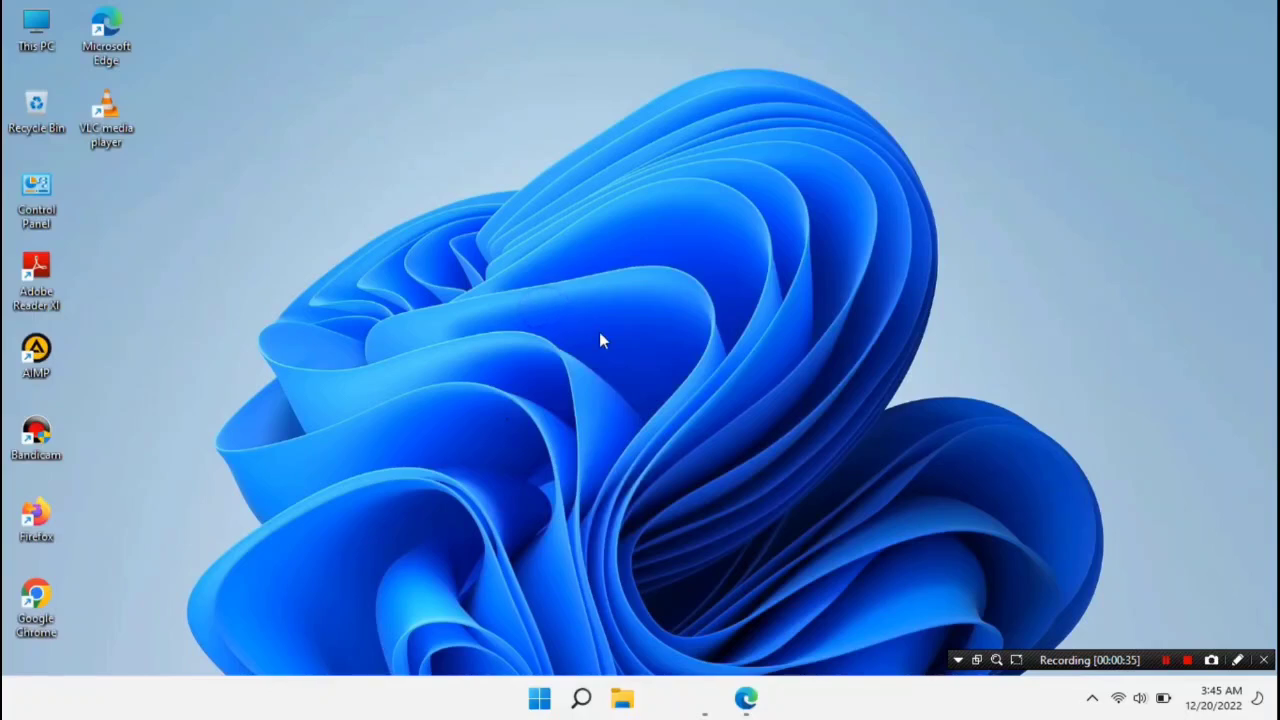
right_click(599, 340)
click(626, 364)
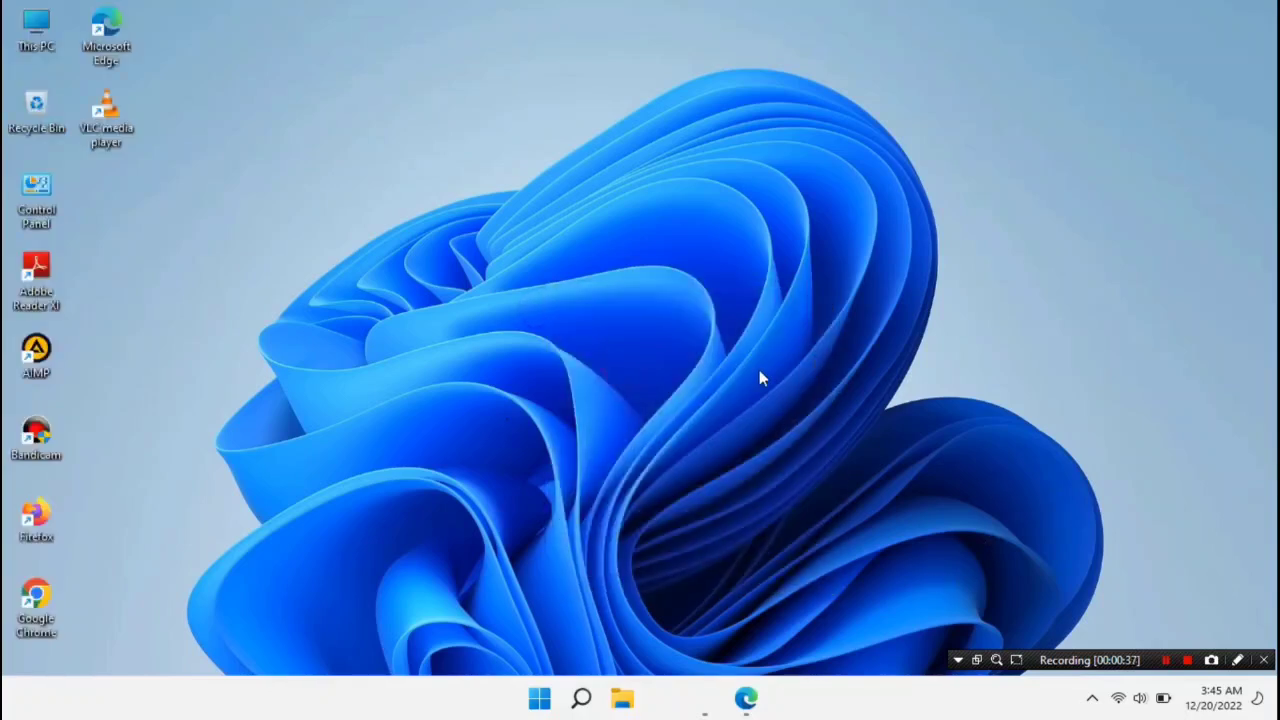